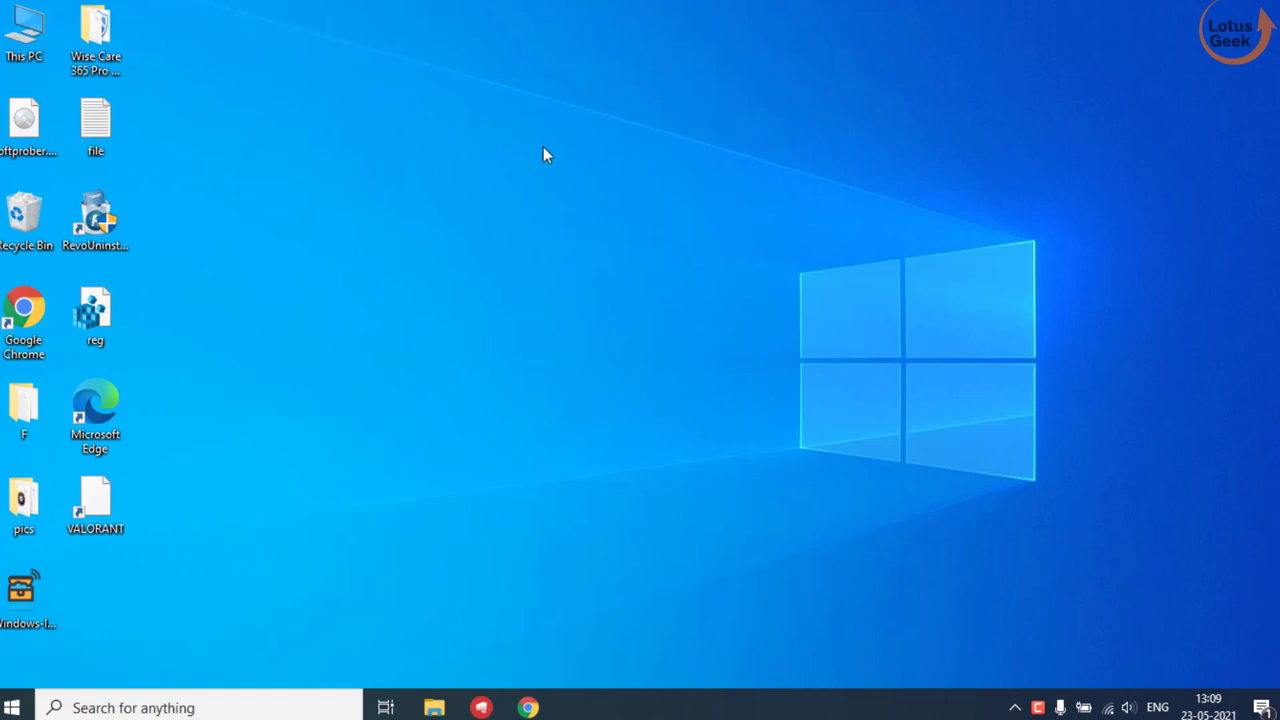
- Open Computer Management for this PC and show its Device Manager
{"action": "right_click", "coordinate": [30, 29]}
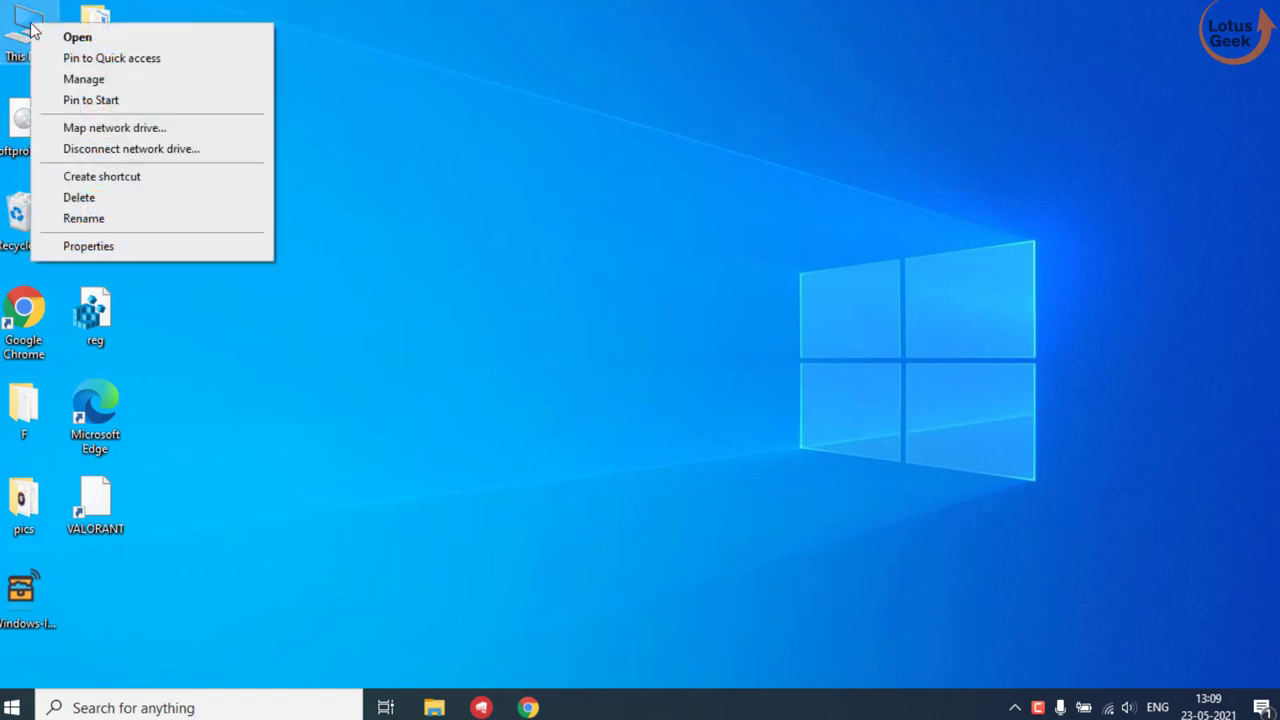
{"action": "left_click", "coordinate": [125, 84]}
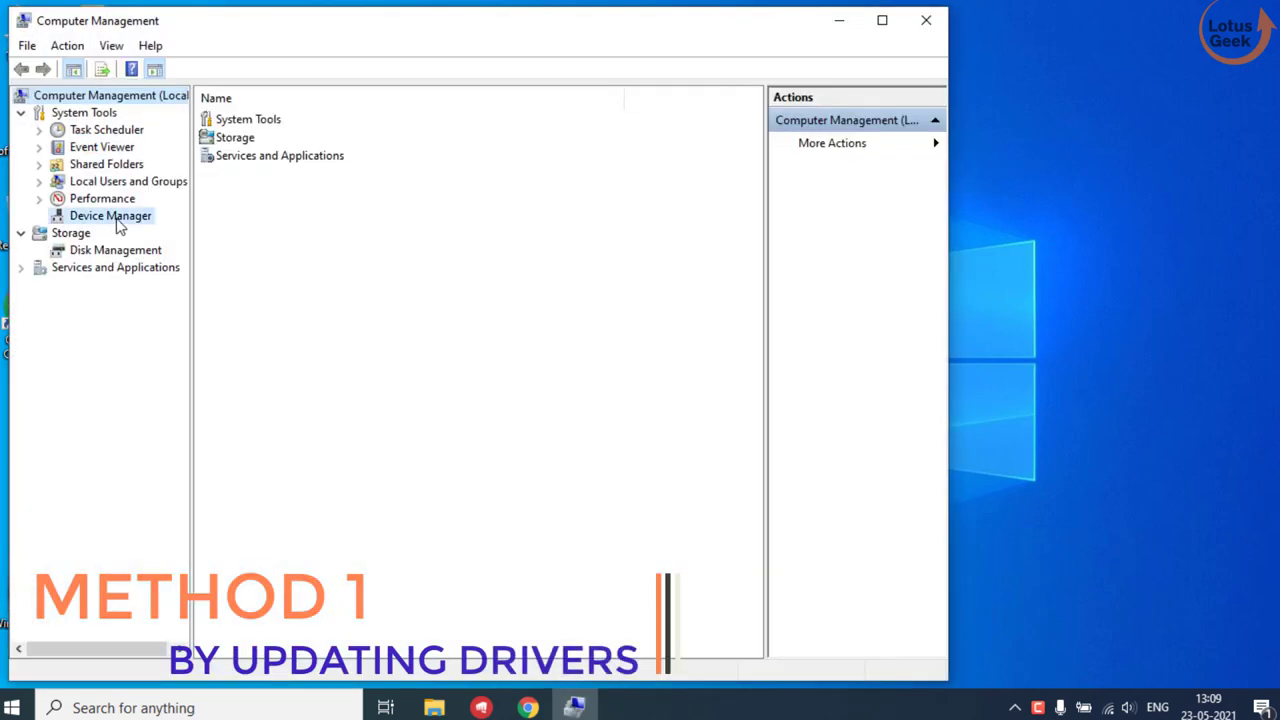
{"action": "left_click", "coordinate": [110, 216]}
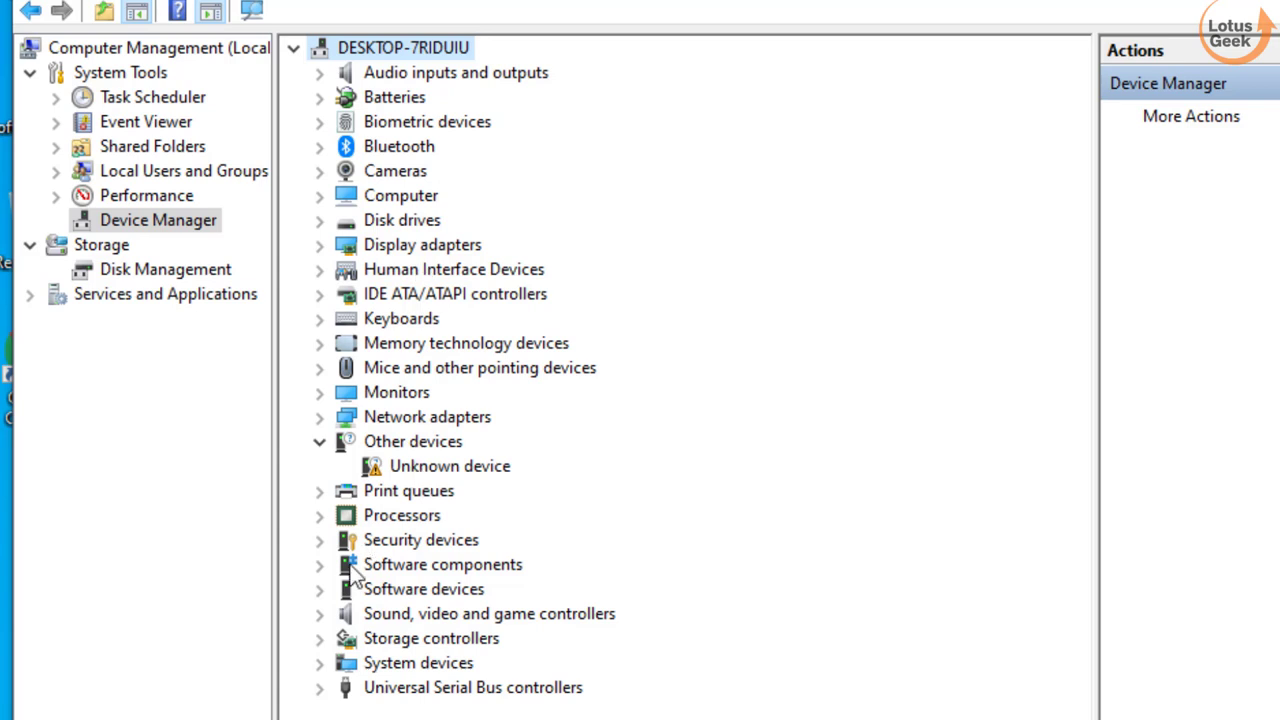
{"action": "left_click", "coordinate": [399, 150]}
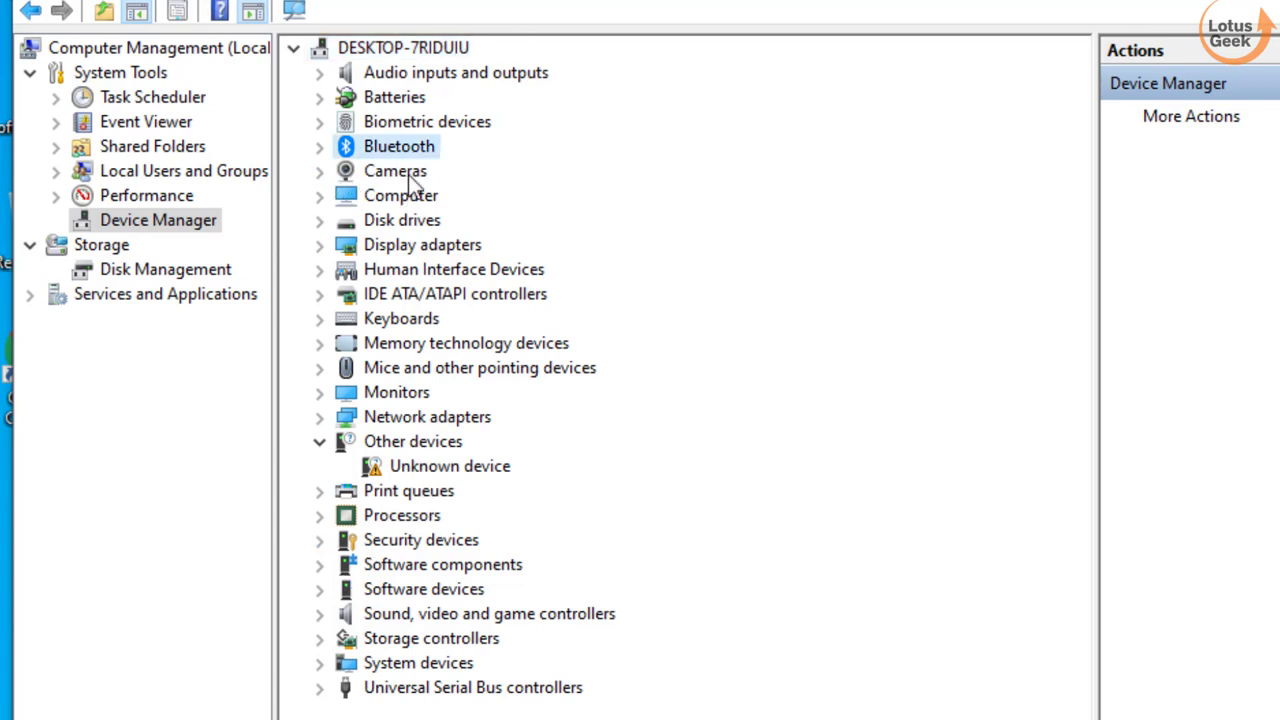
{"action": "left_click", "coordinate": [404, 177]}
{"action": "left_click", "coordinate": [436, 252]}
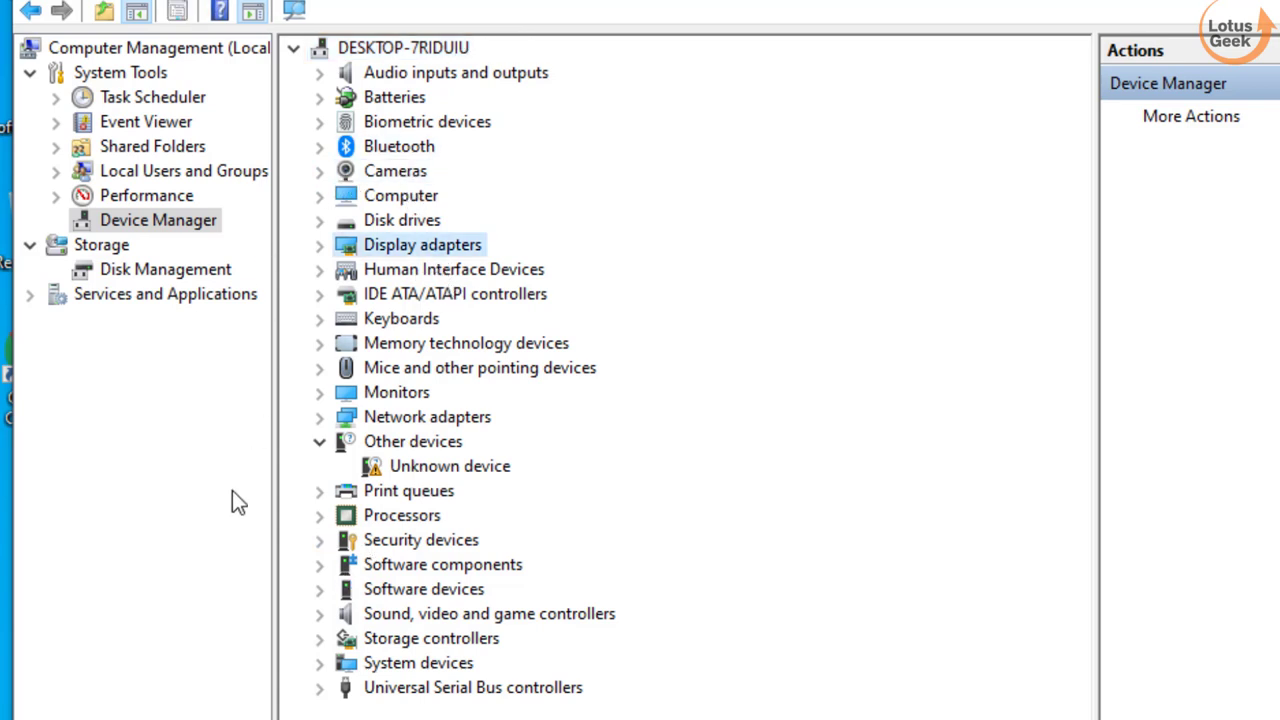
{"action": "left_click", "coordinate": [556, 615]}
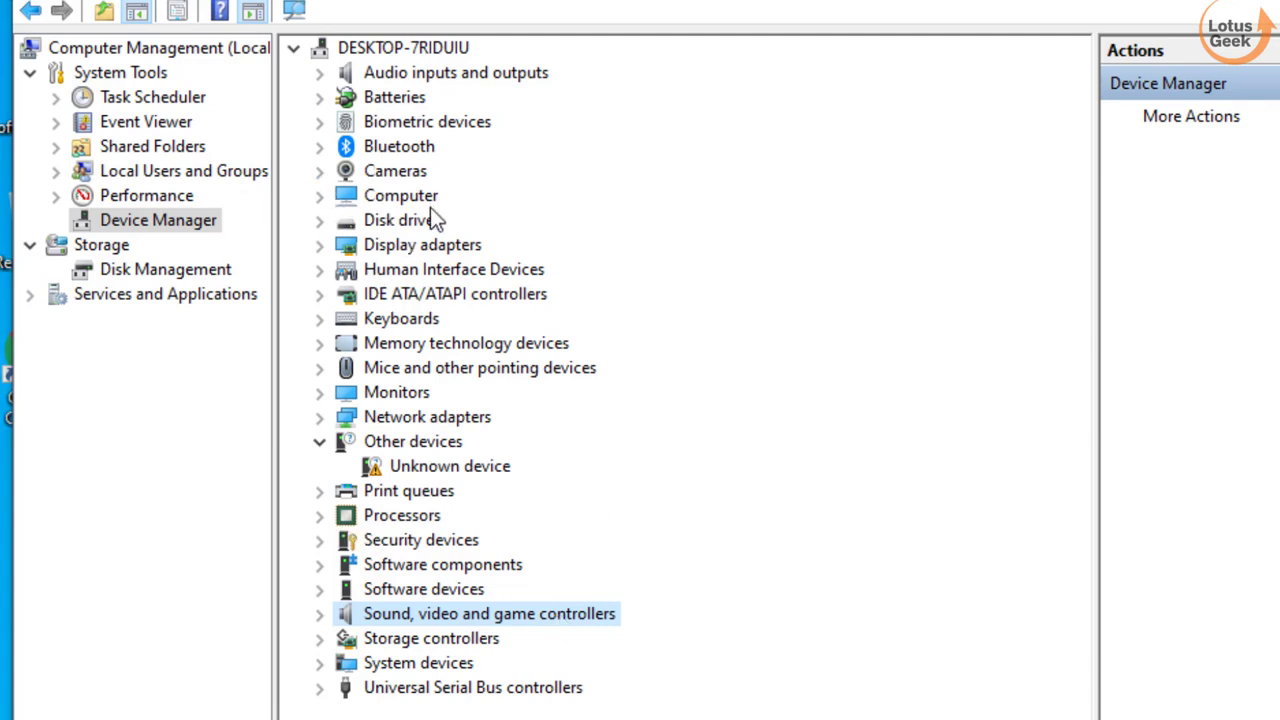
- Check the device status and event history in the Intel(R) HD Graphics 5500 display adapter's properties, then close them without changes
{"action": "left_click", "coordinate": [390, 246]}
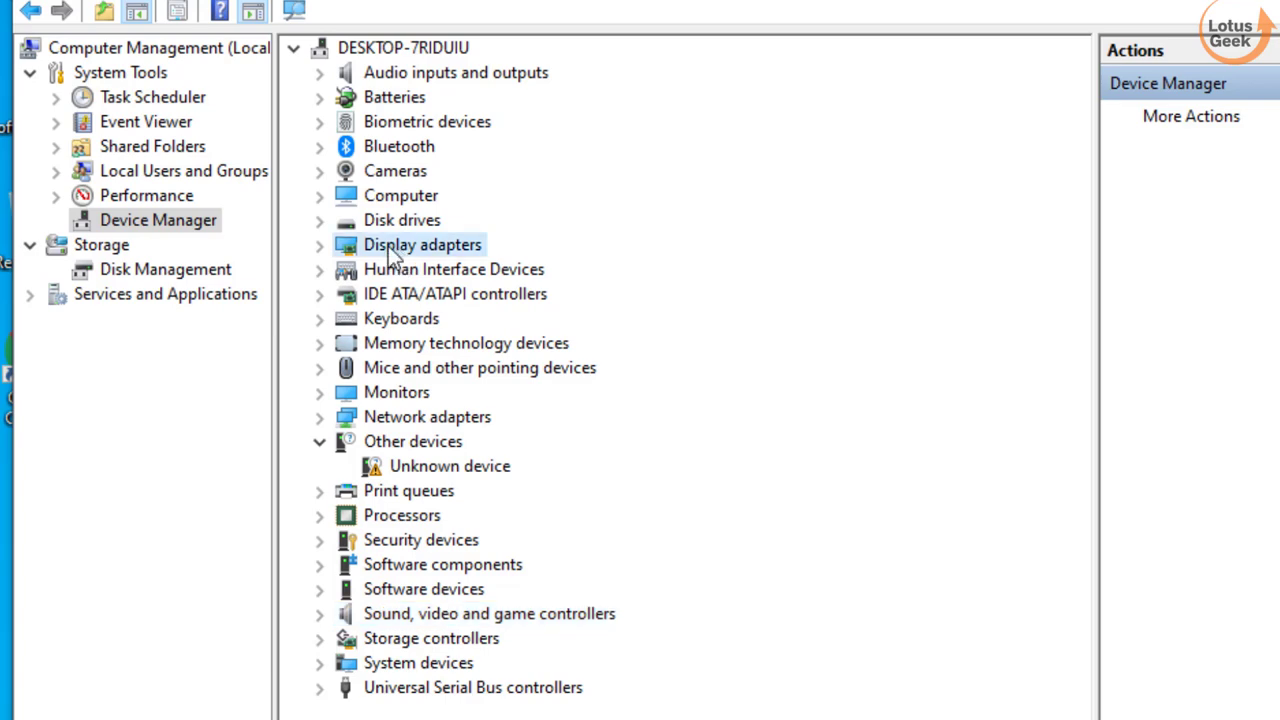
{"action": "left_click", "coordinate": [319, 245]}
{"action": "left_click", "coordinate": [507, 276]}
{"action": "right_click", "coordinate": [507, 276]}
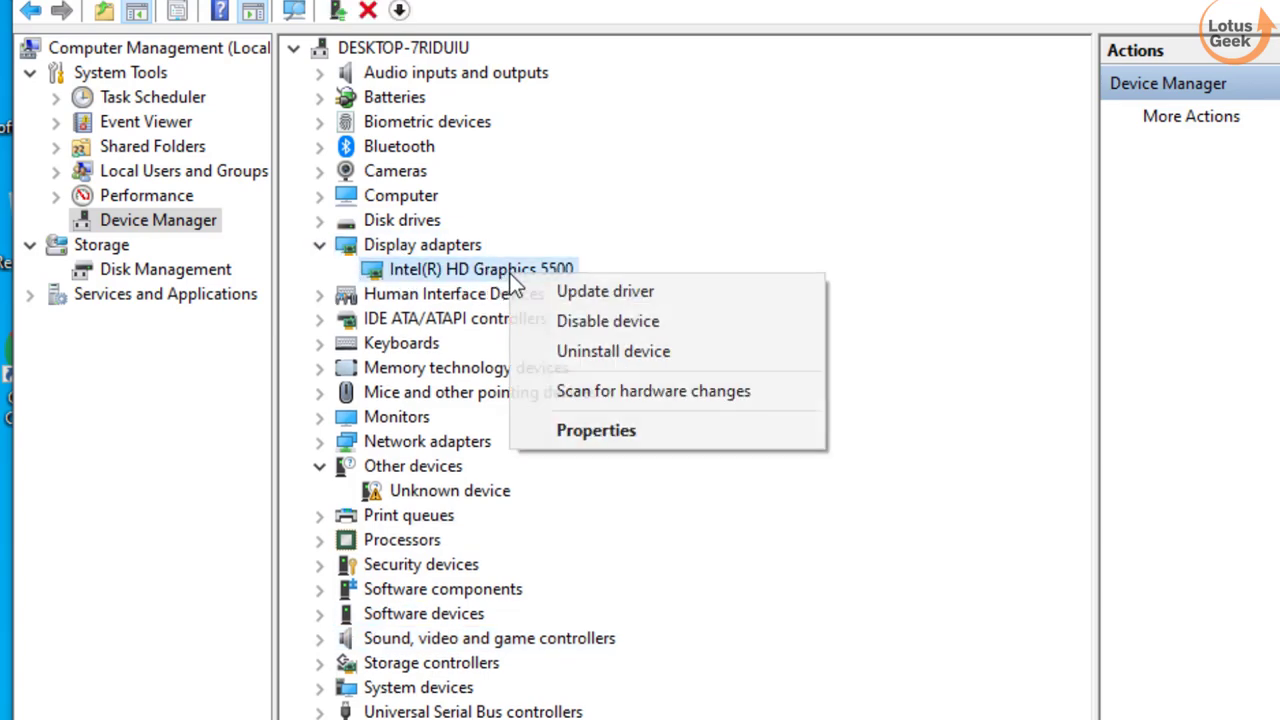
{"action": "left_click", "coordinate": [575, 425]}
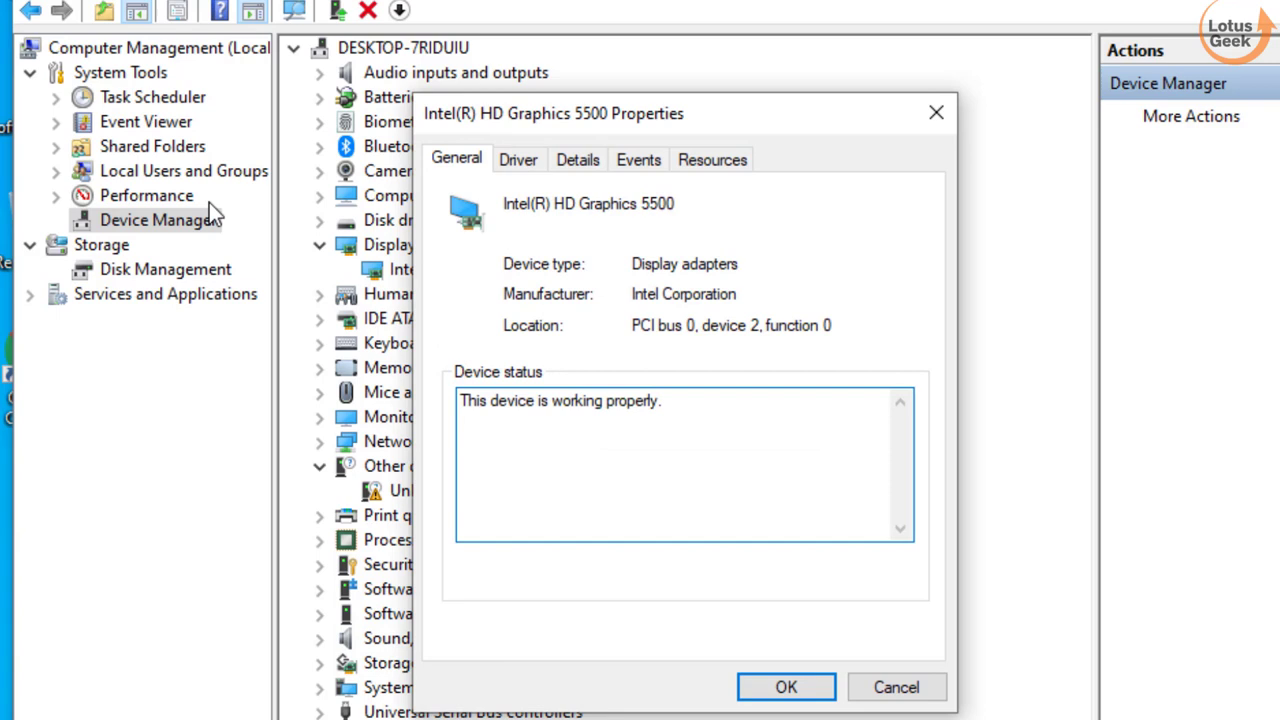
{"action": "left_click", "coordinate": [631, 160]}
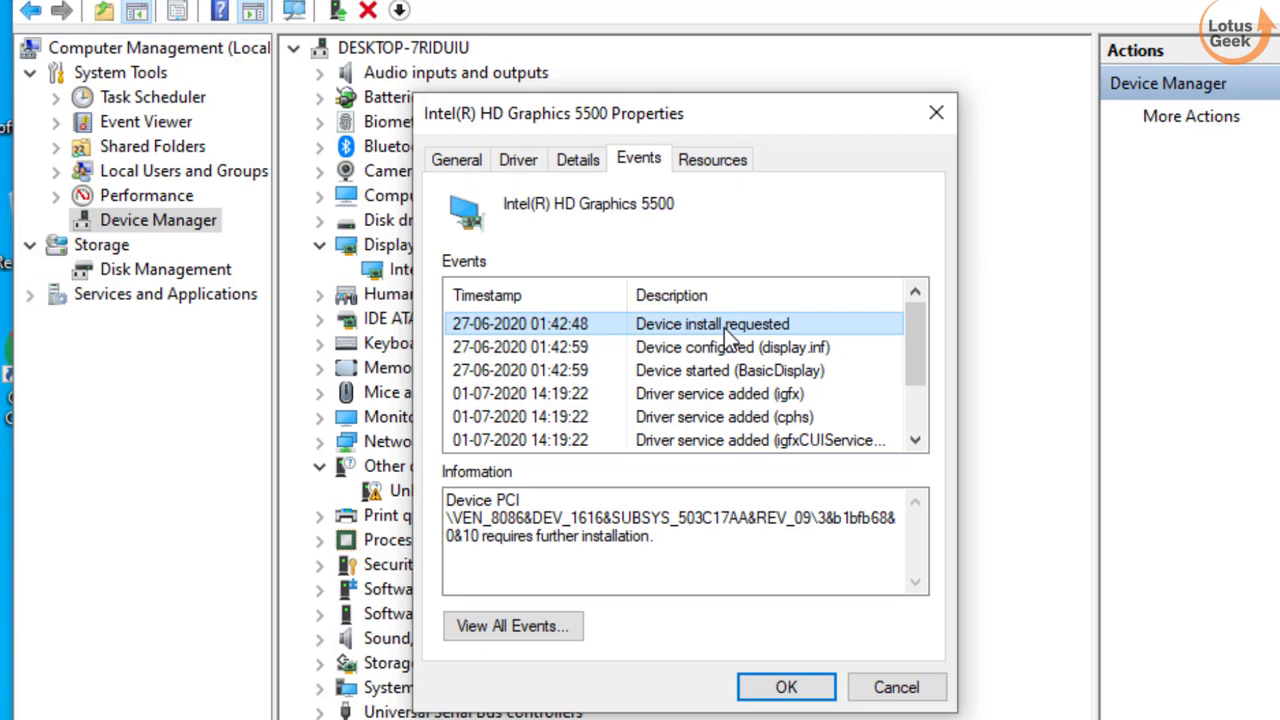
{"action": "left_click", "coordinate": [900, 690]}
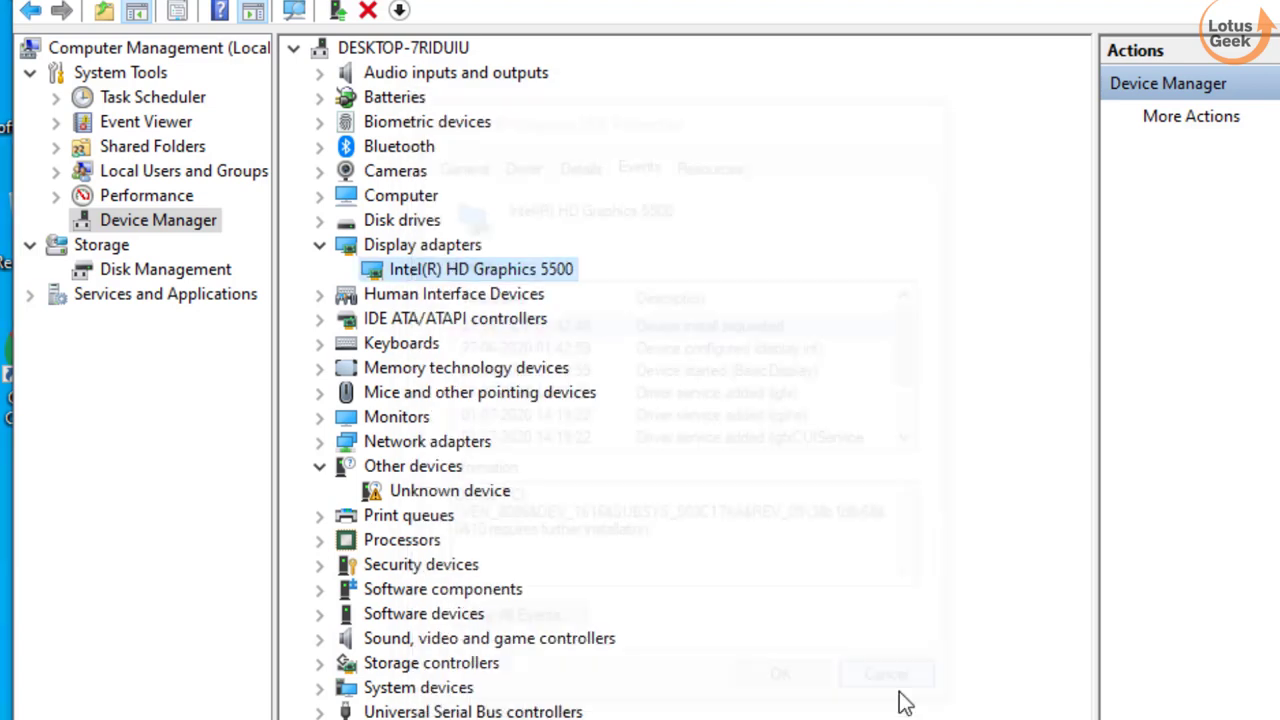
- Update the Intel(R) HD Graphics 5500 driver by searching automatically for drivers, then close the update wizard
{"action": "right_click", "coordinate": [562, 279]}
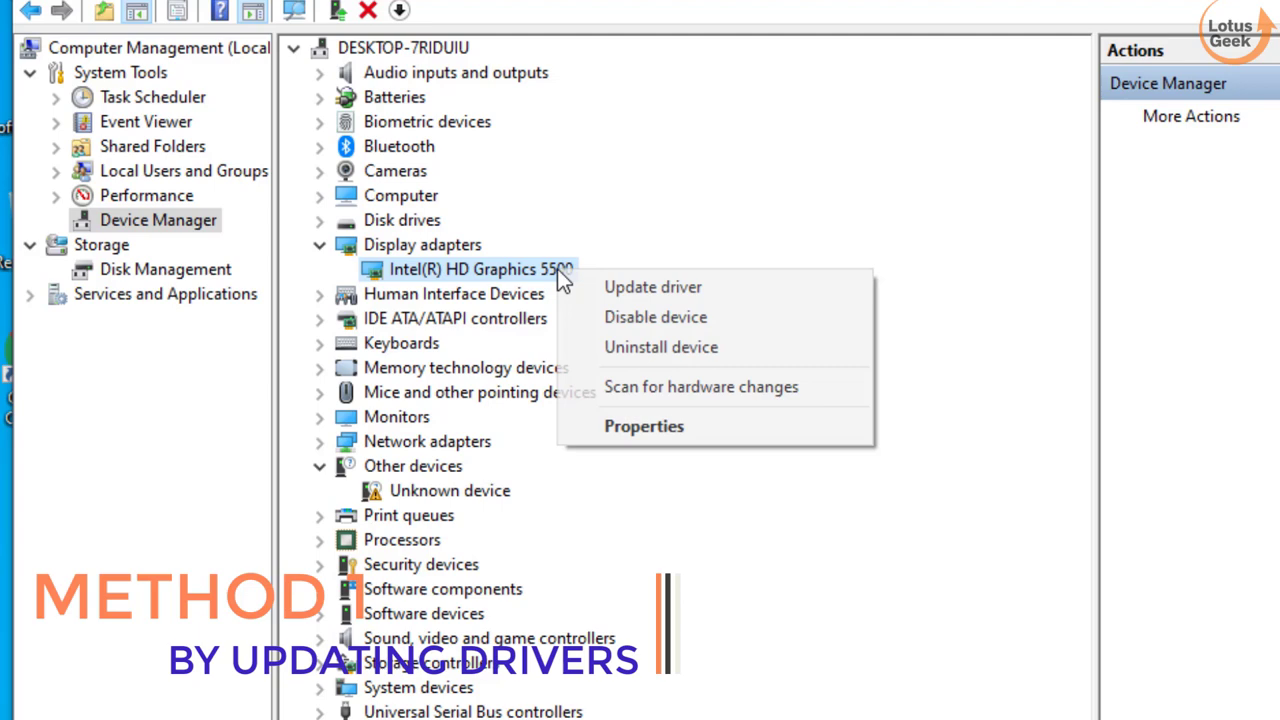
{"action": "left_click", "coordinate": [761, 296]}
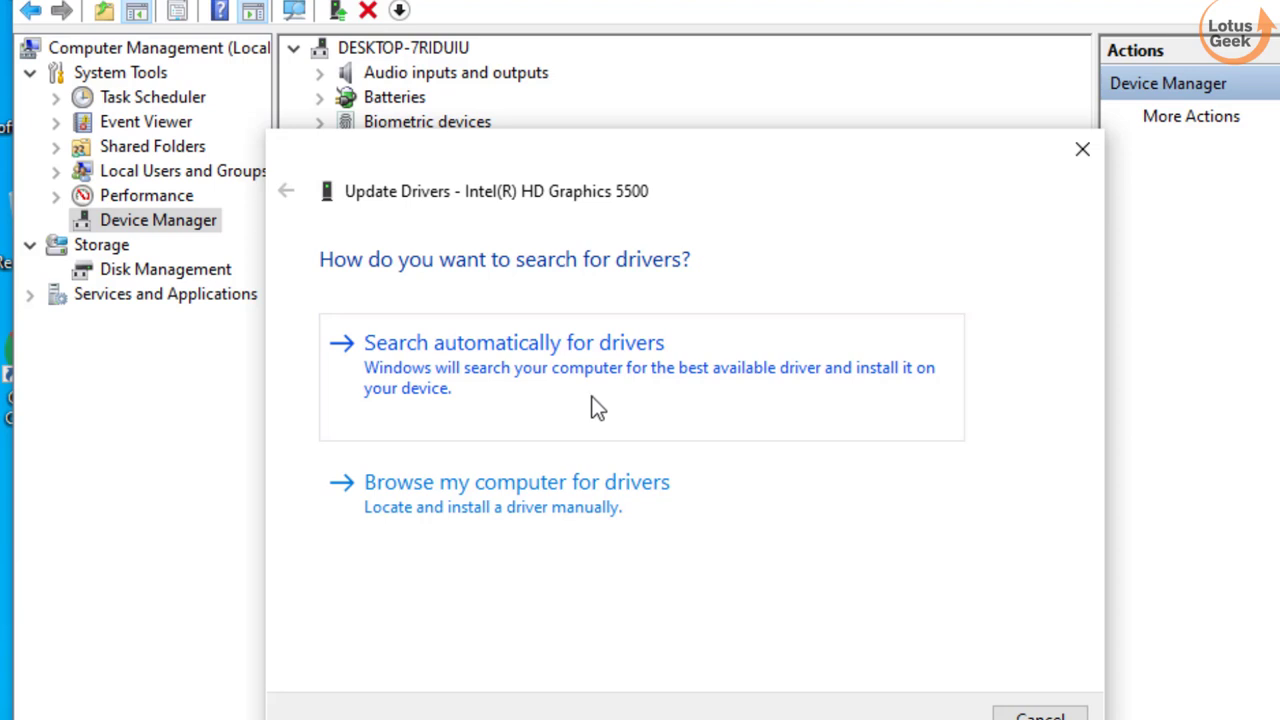
{"action": "left_click", "coordinate": [537, 401]}
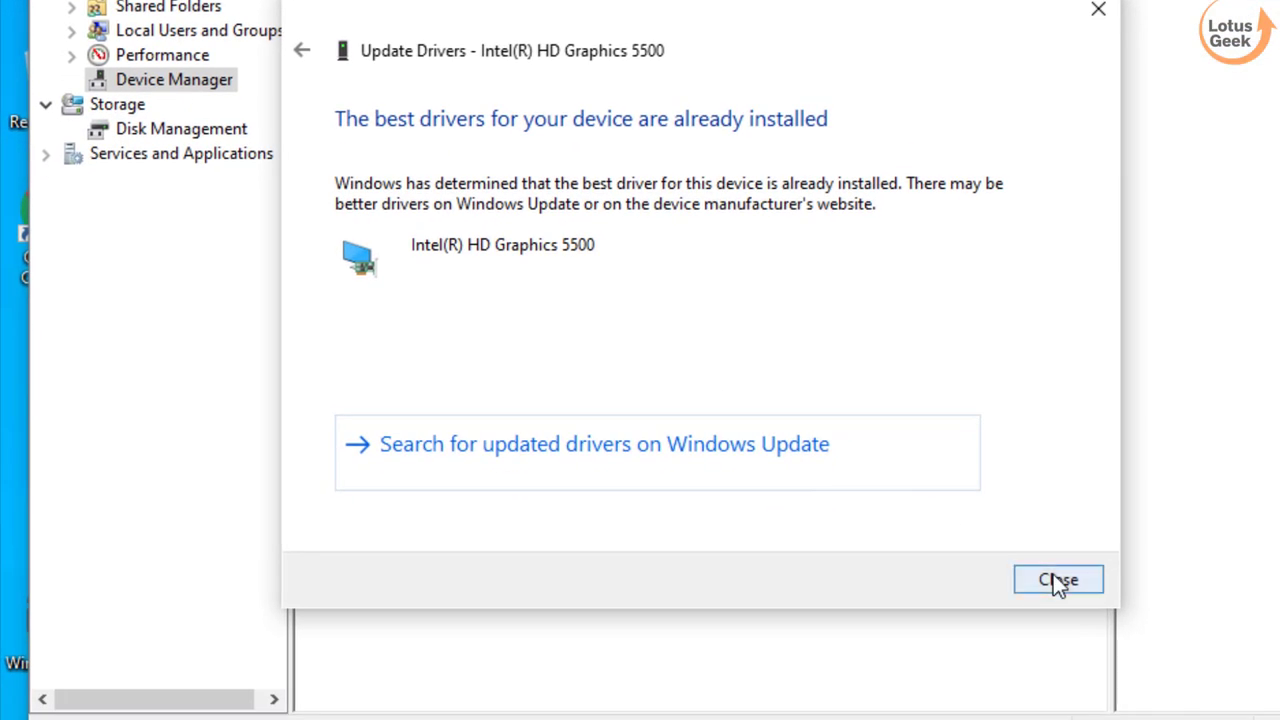
{"action": "left_click", "coordinate": [1055, 578]}
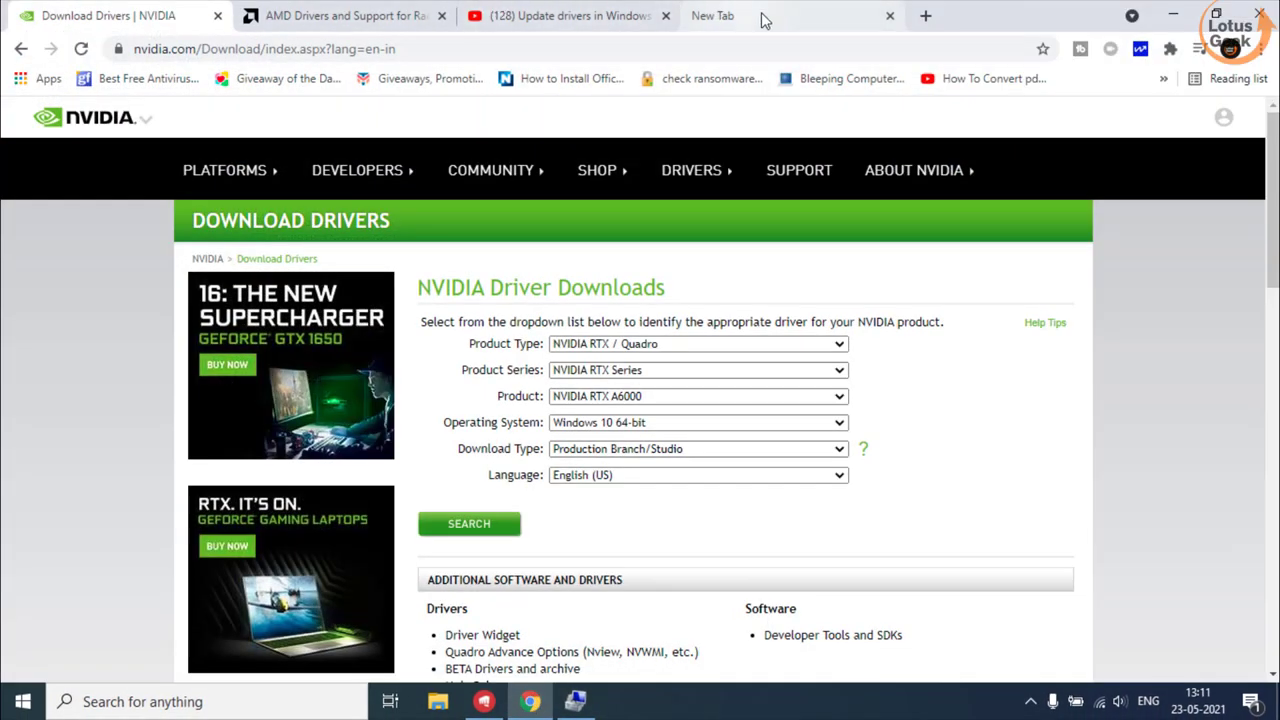
- Search Google for "intel hd graphics 5500 driver download" in Chrome's empty new tab
{"action": "left_click", "coordinate": [762, 20]}
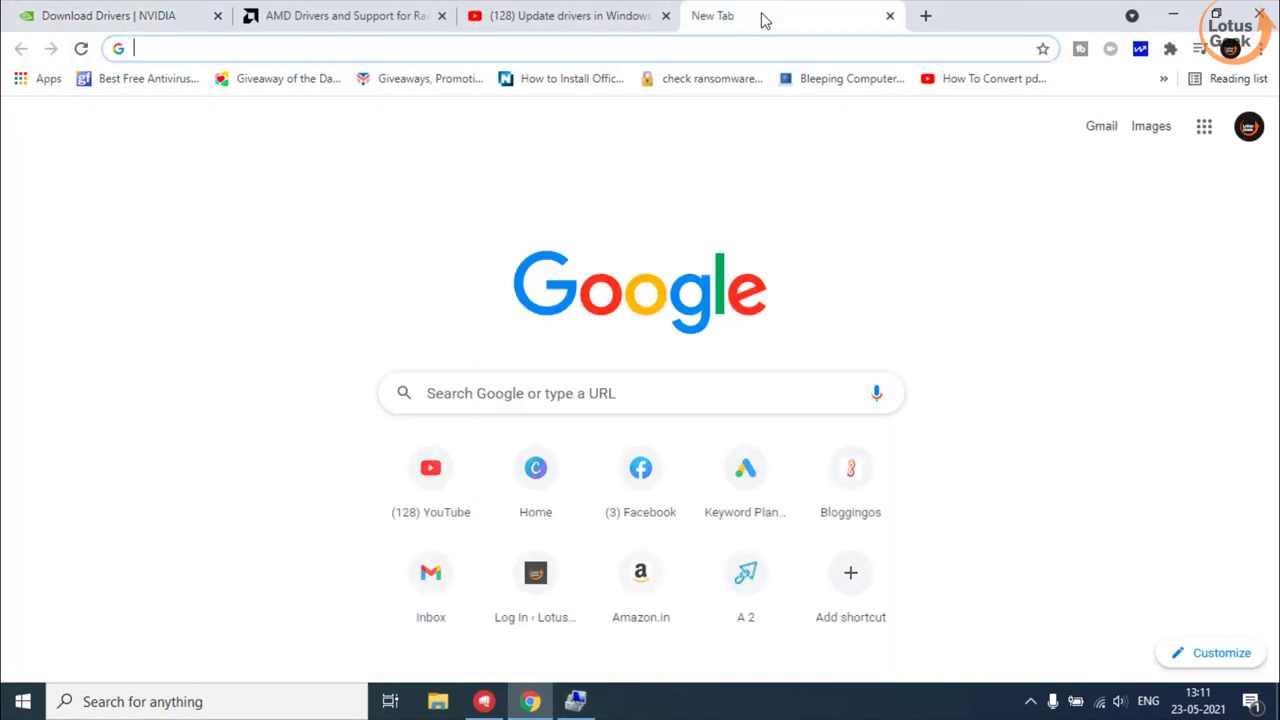
{"action": "left_click", "coordinate": [533, 703]}
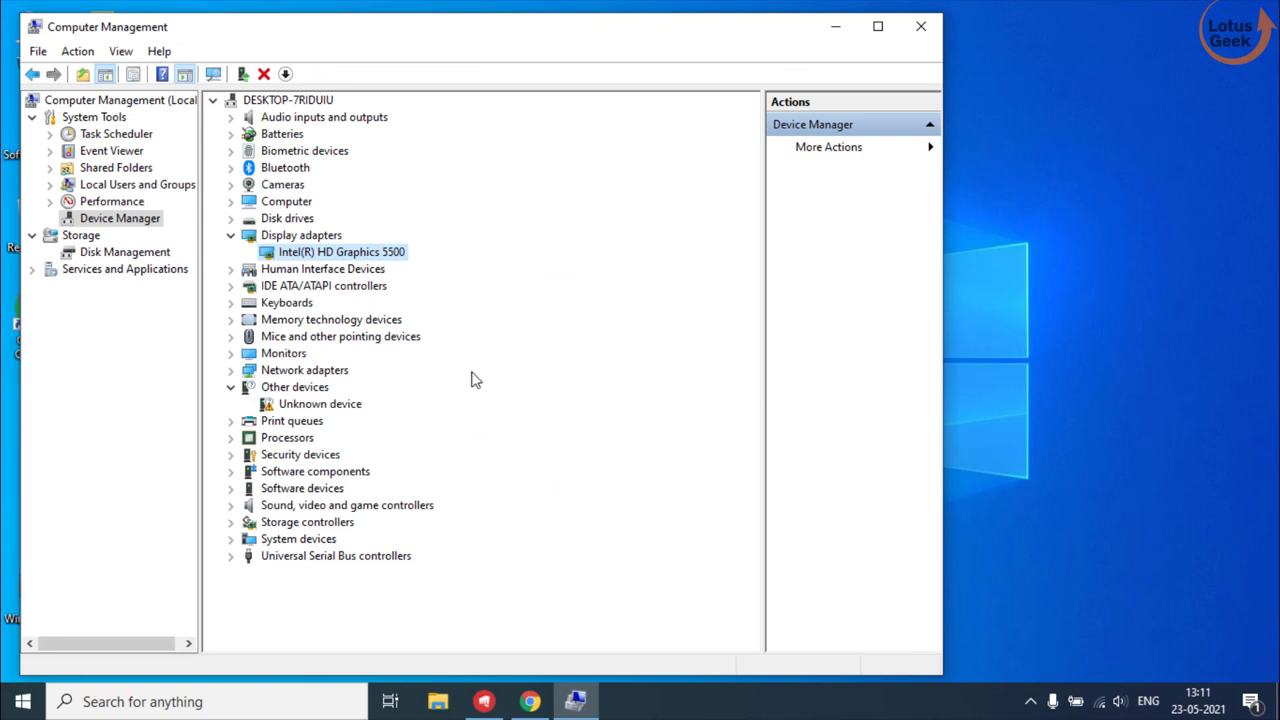
{"action": "left_click", "coordinate": [528, 702]}
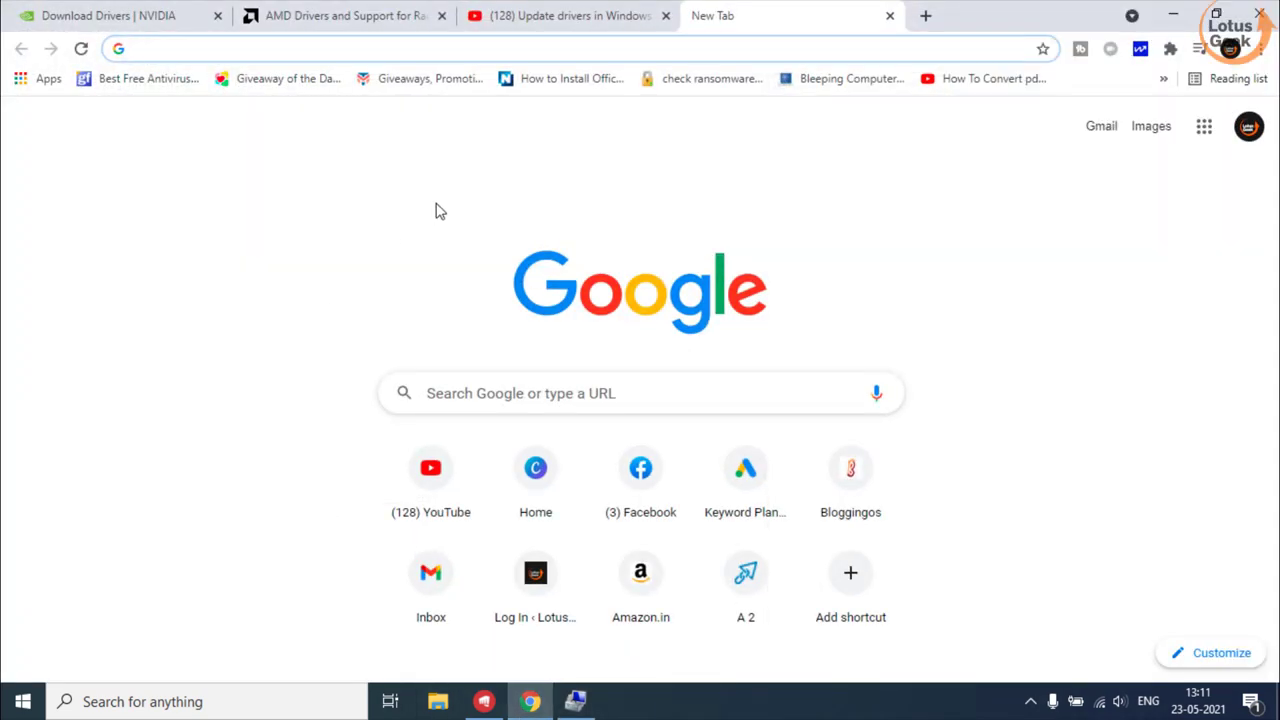
{"action": "type", "text": "intel hd"}
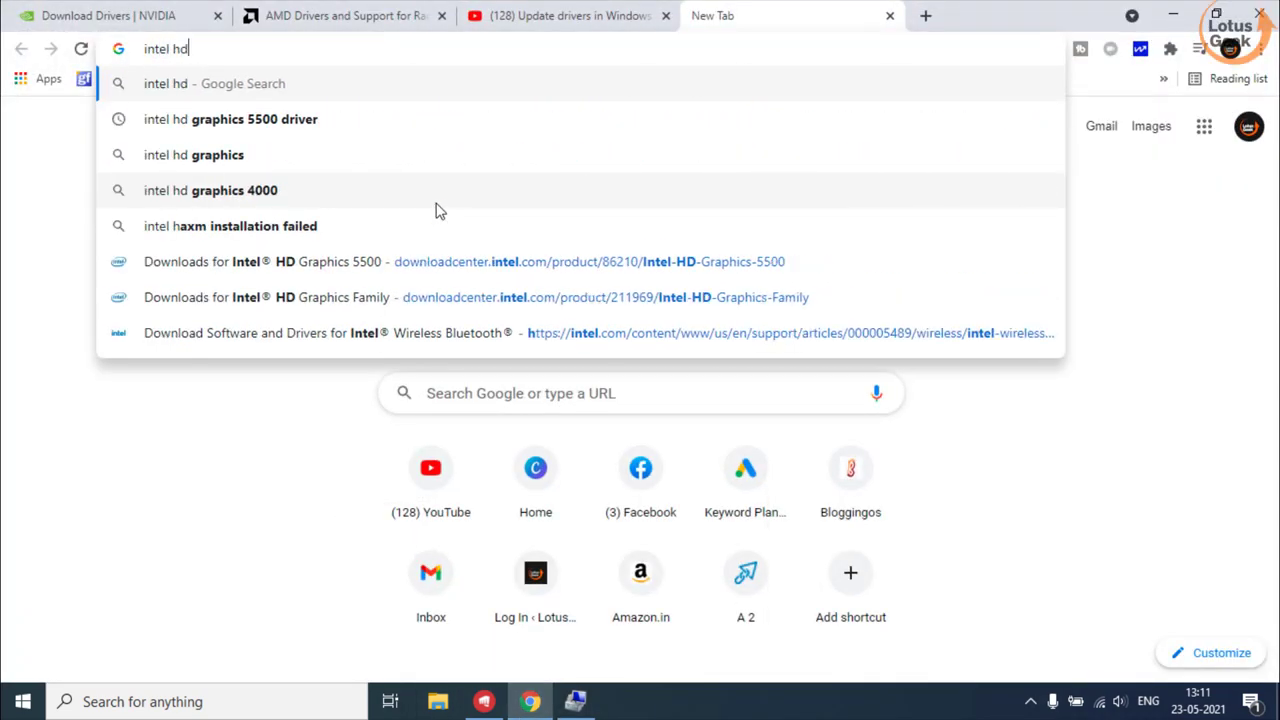
{"action": "type", "text": " gra"}
{"action": "key", "text": "Down"}
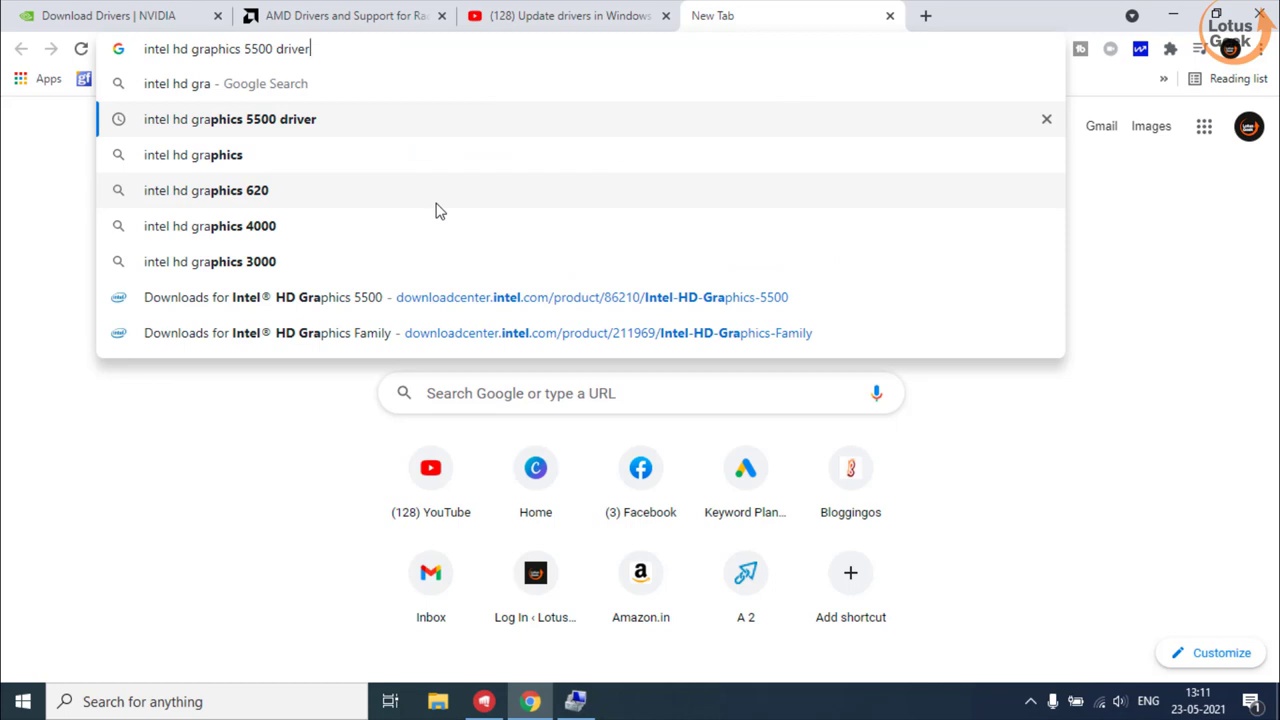
{"action": "type", "text": "dwonloa"}
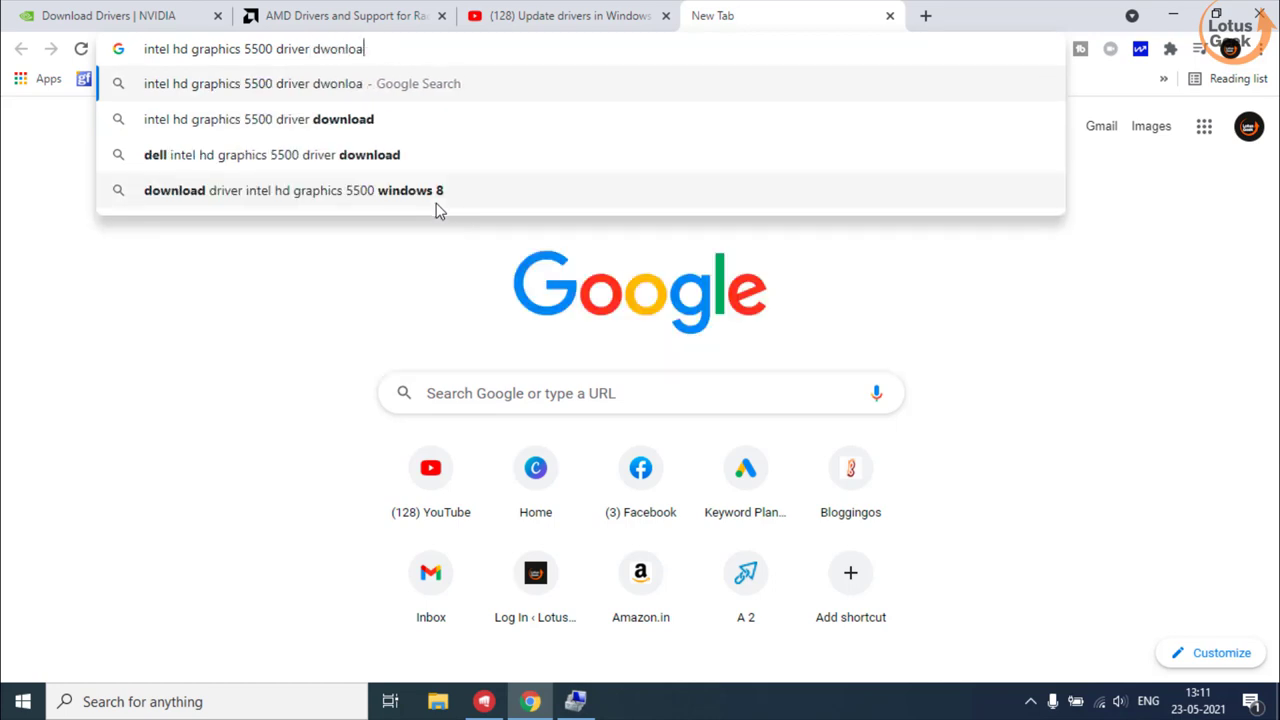
{"action": "key", "text": "BackSpace"}
{"action": "key", "text": "BackSpace"}
{"action": "key", "text": "BackSpace"}
{"action": "key", "text": "BackSpace"}
{"action": "key", "text": "BackSpace"}
{"action": "key", "text": "BackSpace"}
{"action": "type", "text": "o"}
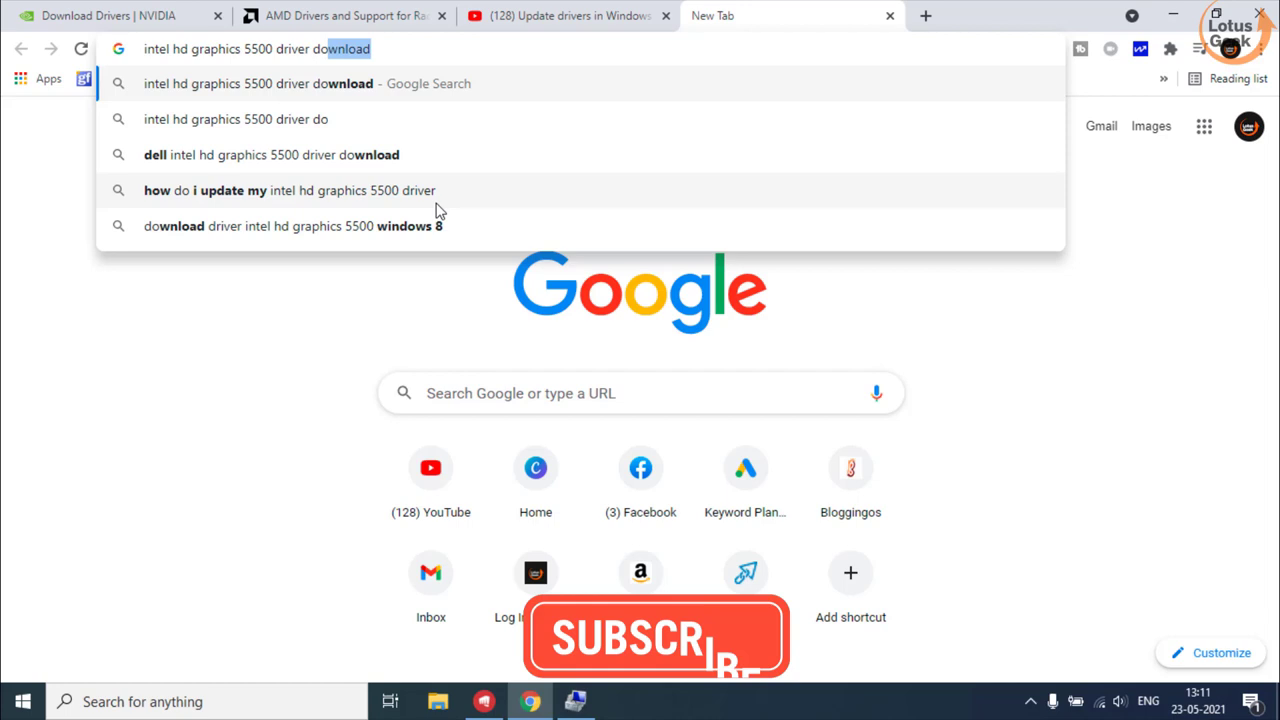
{"action": "type", "text": "wnloa"}
{"action": "key", "text": "Return"}
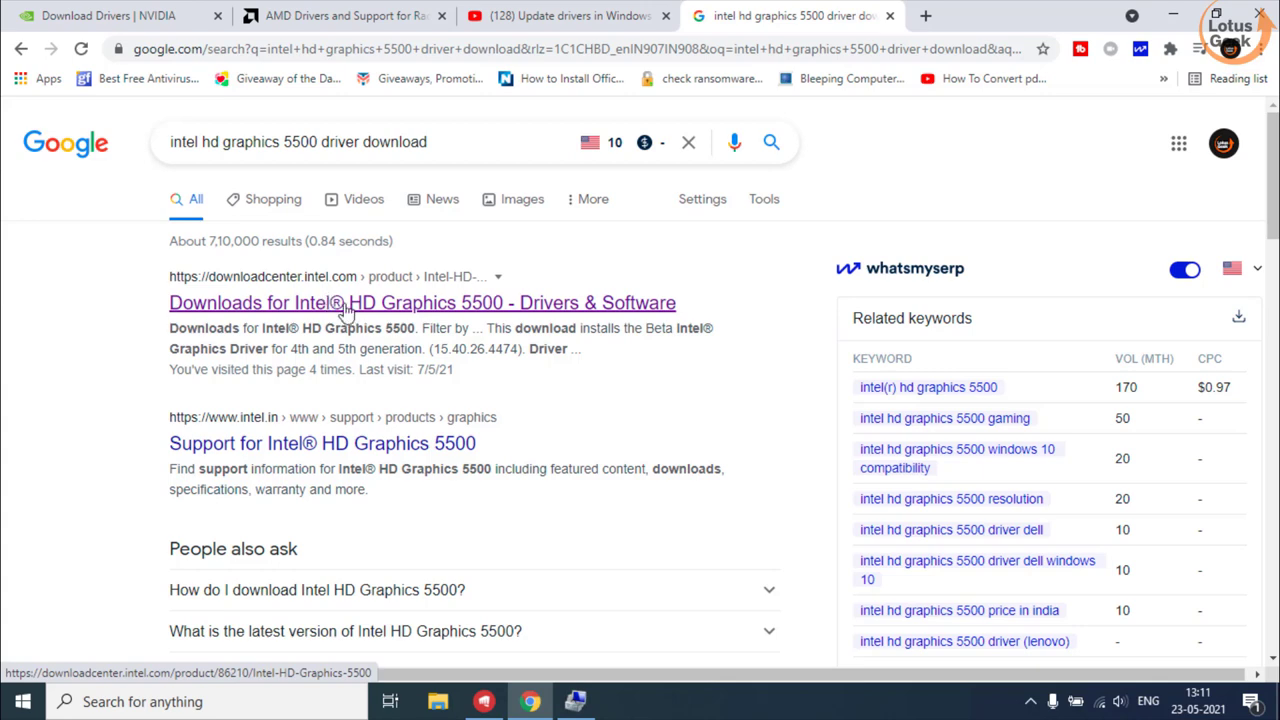
- Open Intel's downloads page for HD Graphics 5500 and filter the drivers by Windows 10, 64-bit
{"action": "left_click", "coordinate": [345, 310]}
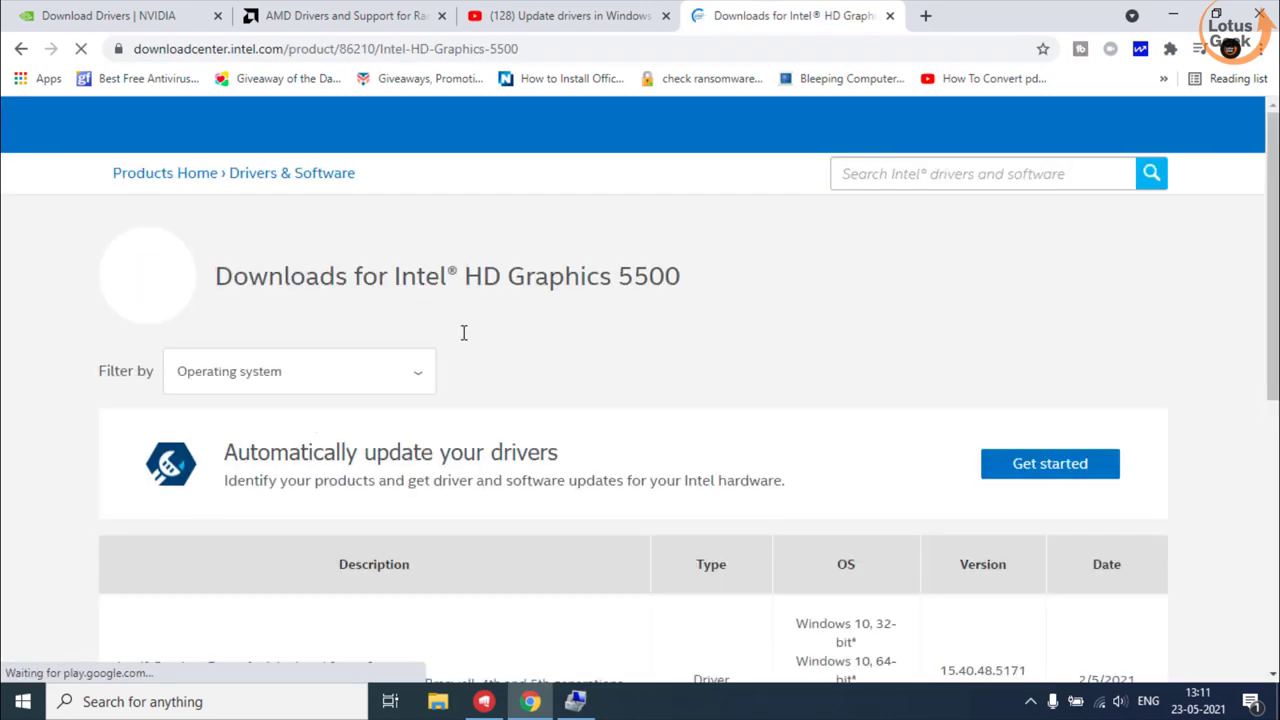
{"action": "scroll", "coordinate": [163, 203], "scroll_direction": "down", "scroll_amount": 2}
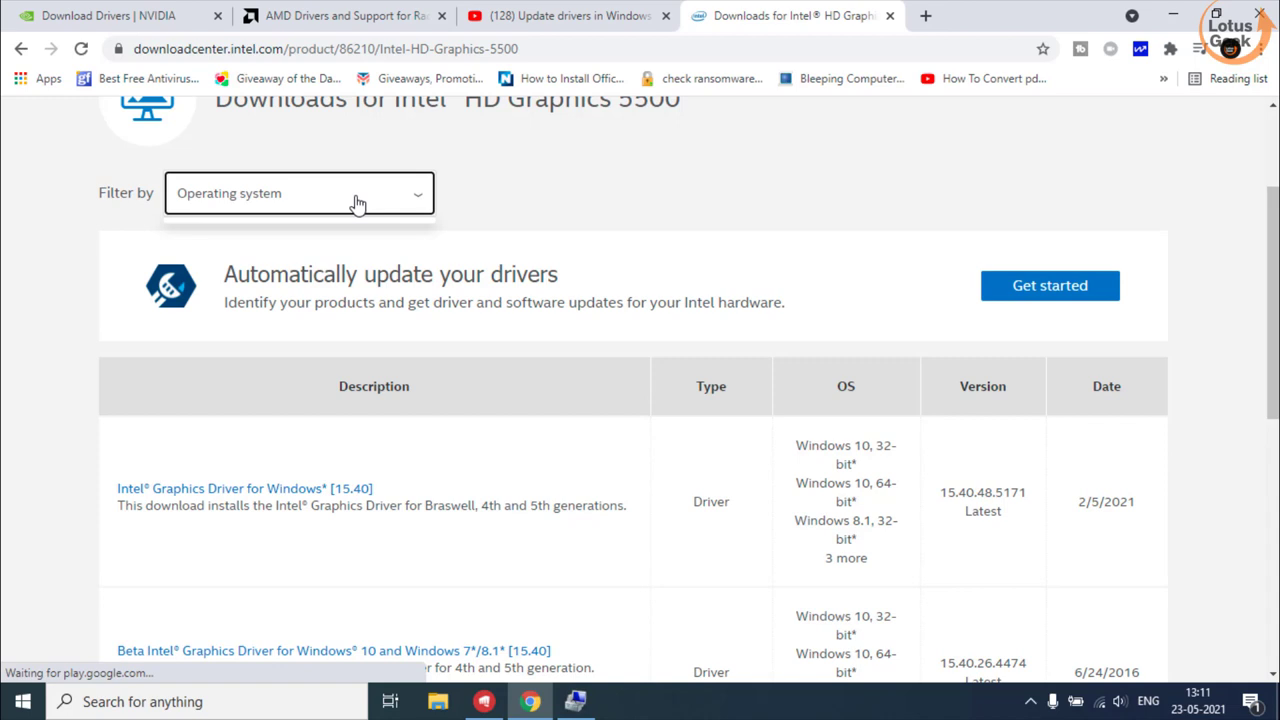
{"action": "left_click", "coordinate": [358, 203]}
{"action": "left_click", "coordinate": [272, 322]}
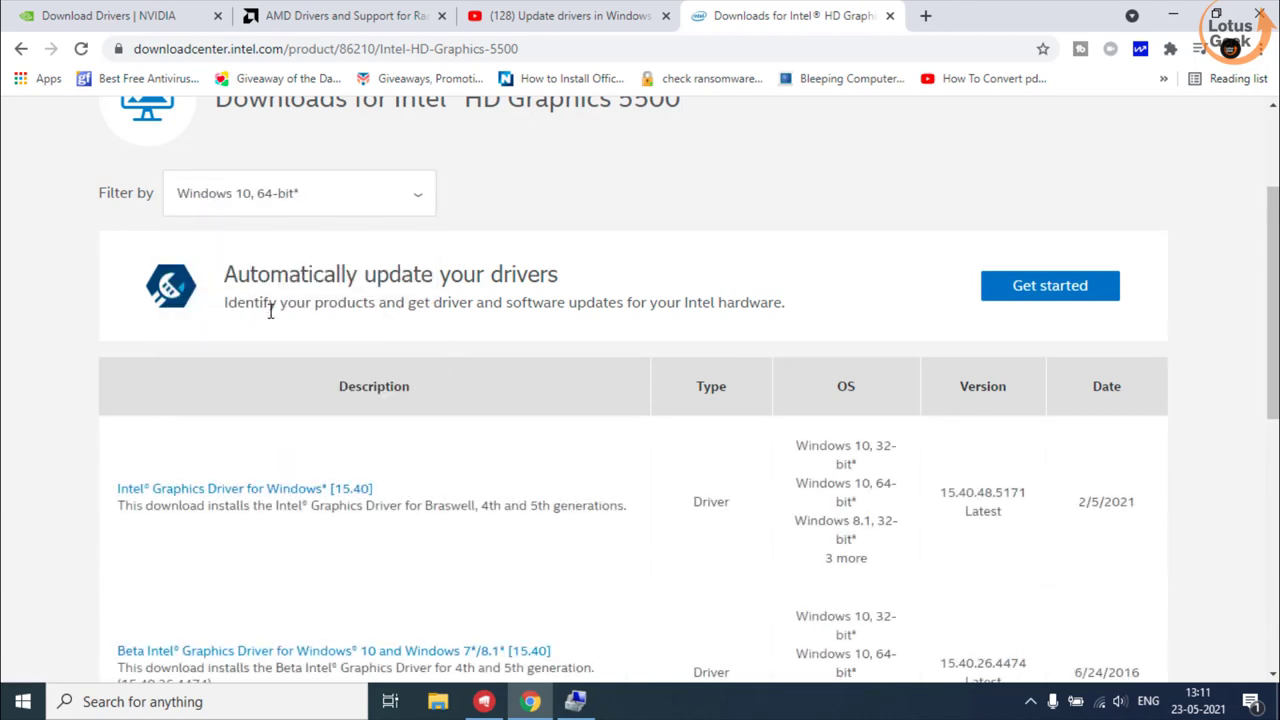
{"action": "scroll", "coordinate": [395, 345], "scroll_direction": "down", "scroll_amount": 1}
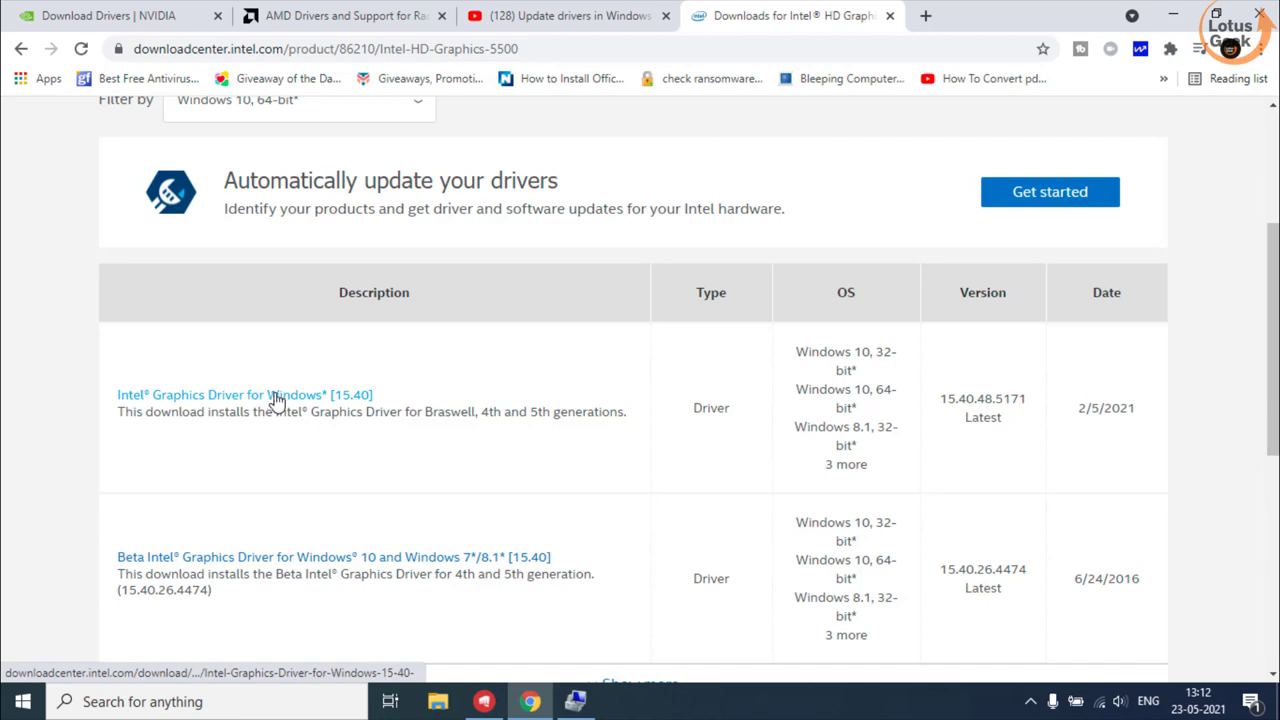
- Review the NVIDIA driver download form and AMD's product driver selector, then return to the Intel downloads page
{"action": "left_click", "coordinate": [110, 12]}
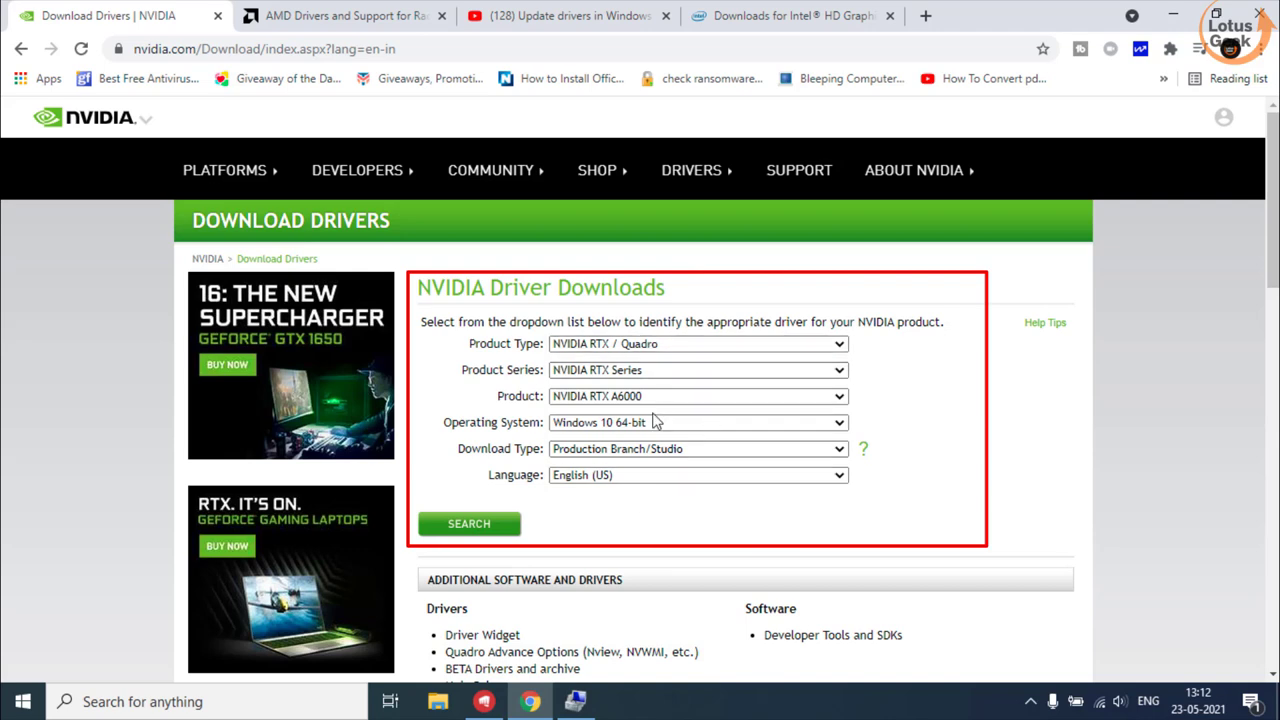
{"action": "left_click", "coordinate": [387, 6]}
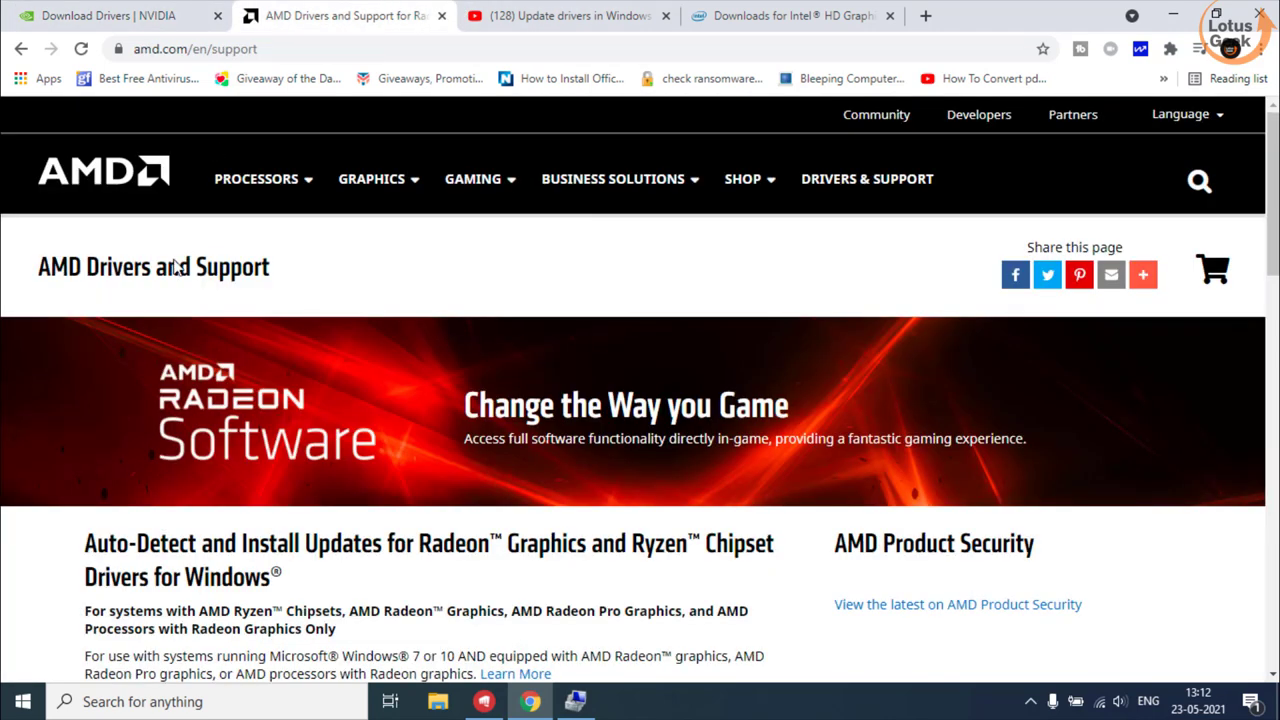
{"action": "scroll", "coordinate": [494, 435], "scroll_direction": "down", "scroll_amount": 4}
{"action": "scroll", "coordinate": [494, 435], "scroll_direction": "down", "scroll_amount": 2}
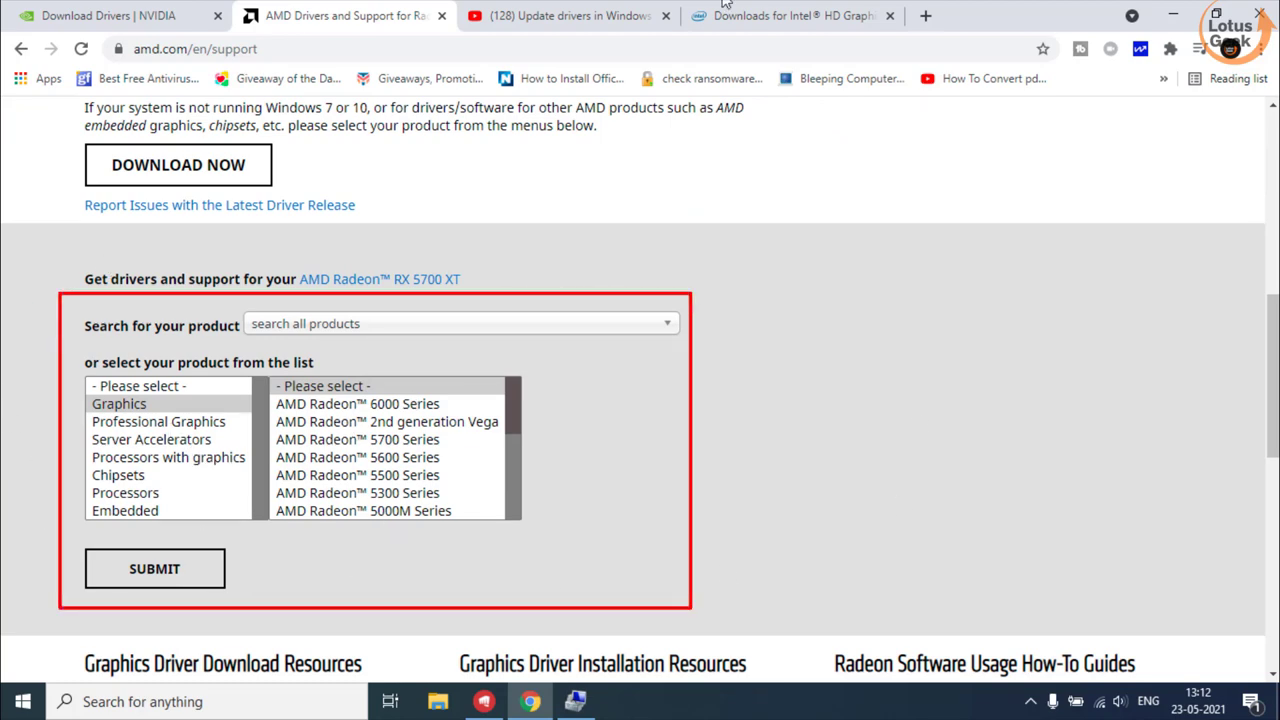
{"action": "left_click", "coordinate": [770, 15]}
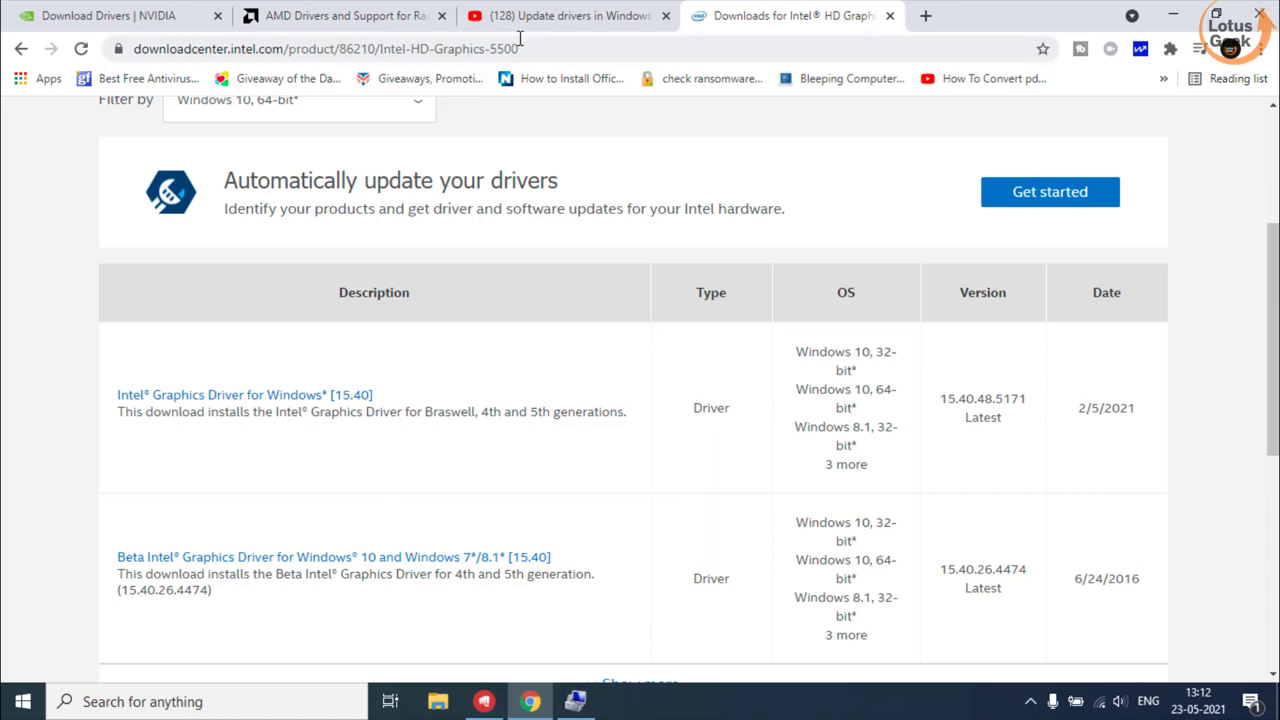
- Switch back to Computer Management and expand the Sound, video and game controllers category in Device Manager
{"action": "left_click", "coordinate": [575, 701]}
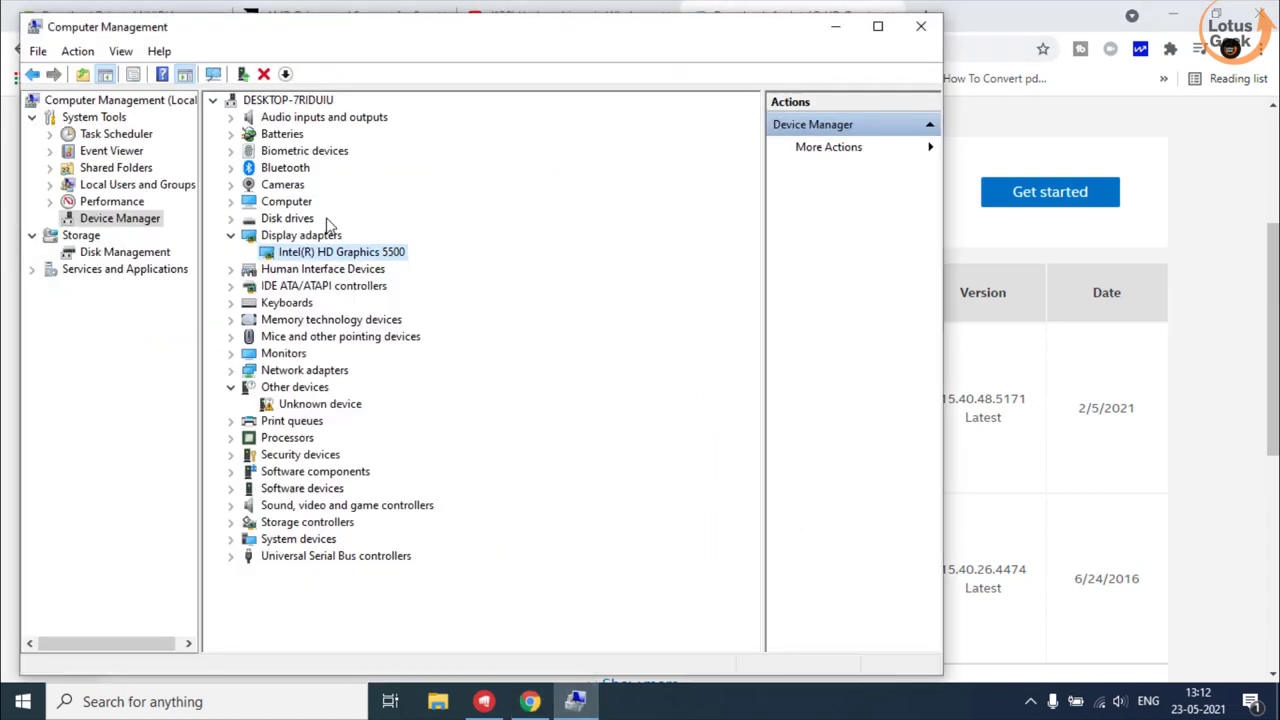
{"action": "left_click", "coordinate": [300, 188]}
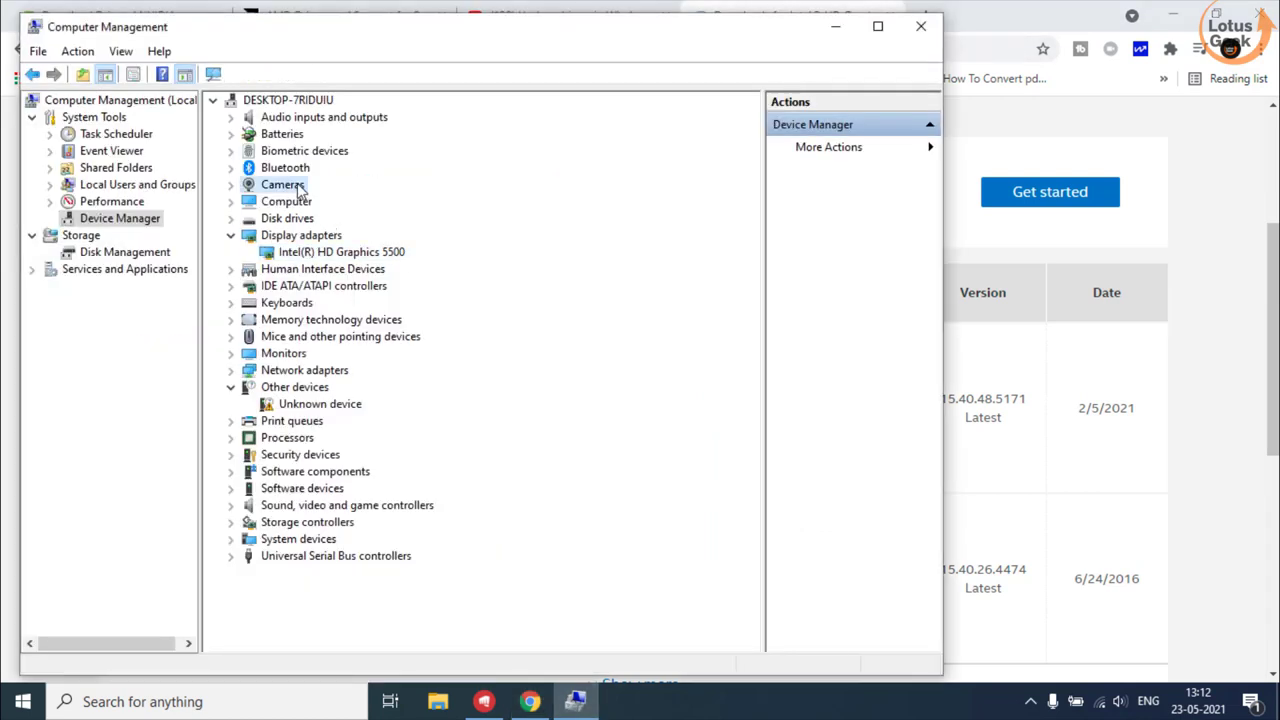
{"action": "left_click", "coordinate": [382, 511]}
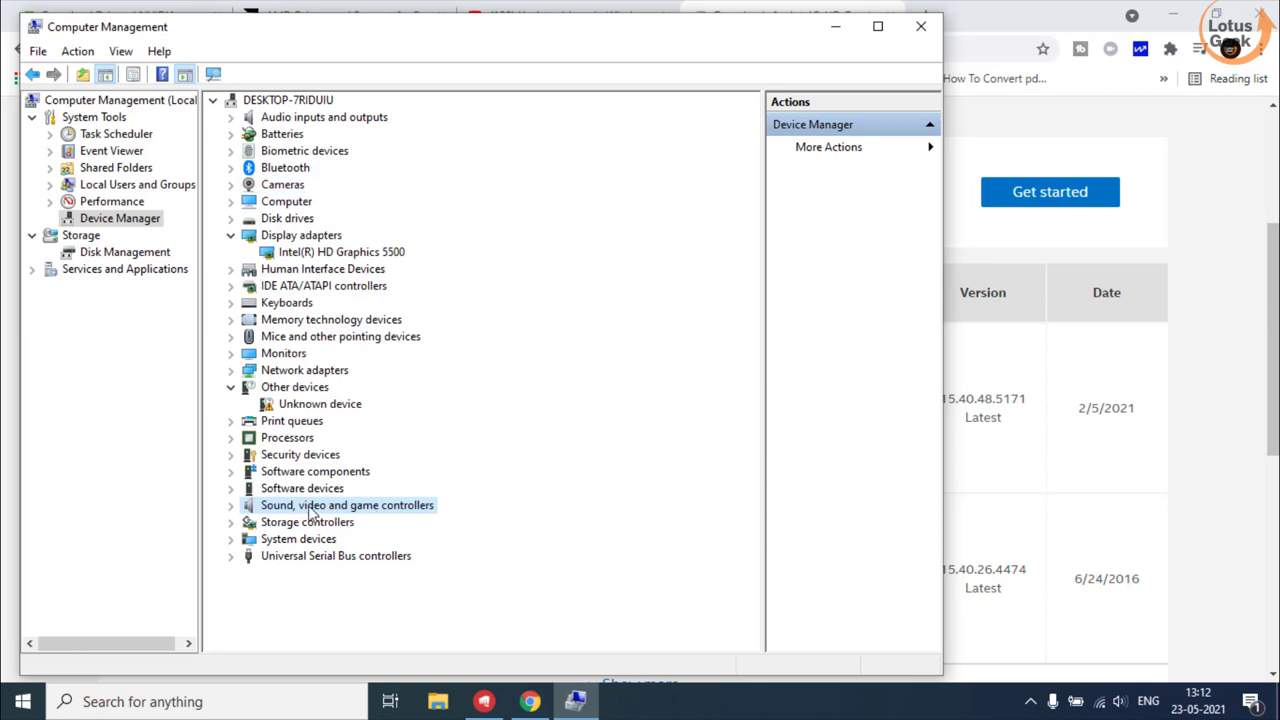
{"action": "left_click", "coordinate": [231, 507]}
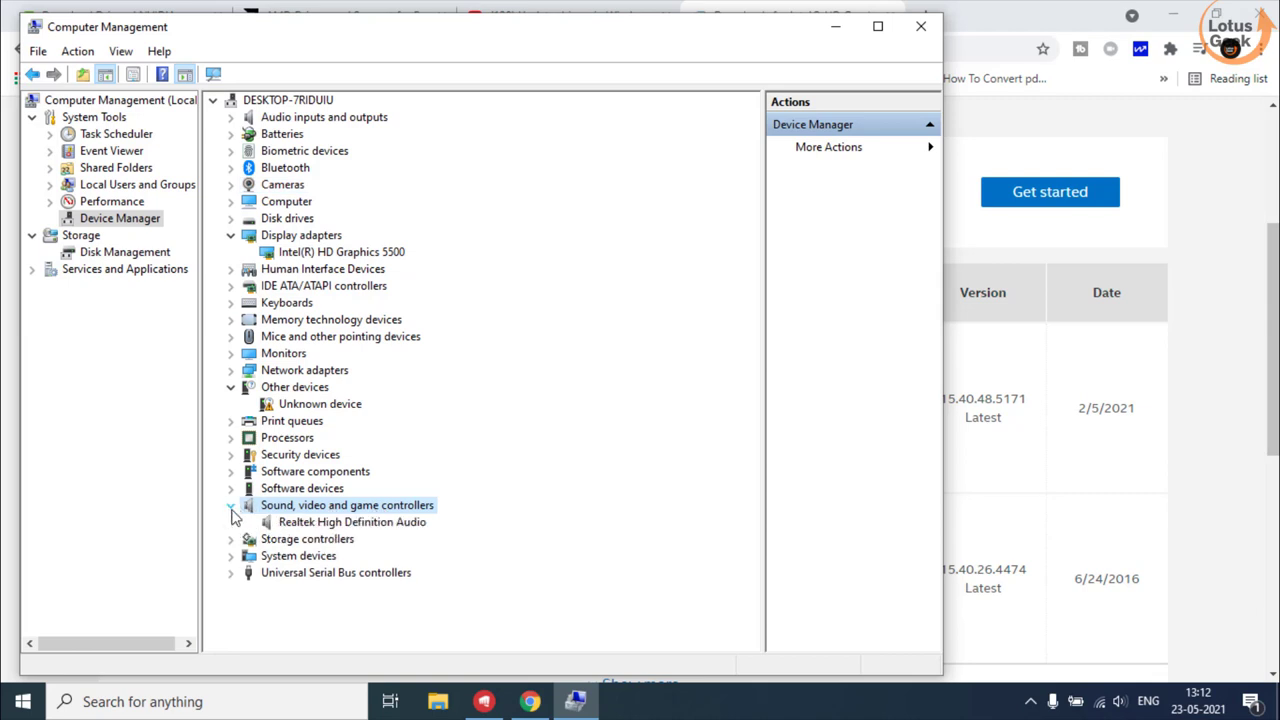
- Select the Realtek High Definition Audio device, then switch to Chrome and search Google for "realtek high definition audio driver driver"
{"action": "left_click", "coordinate": [387, 527]}
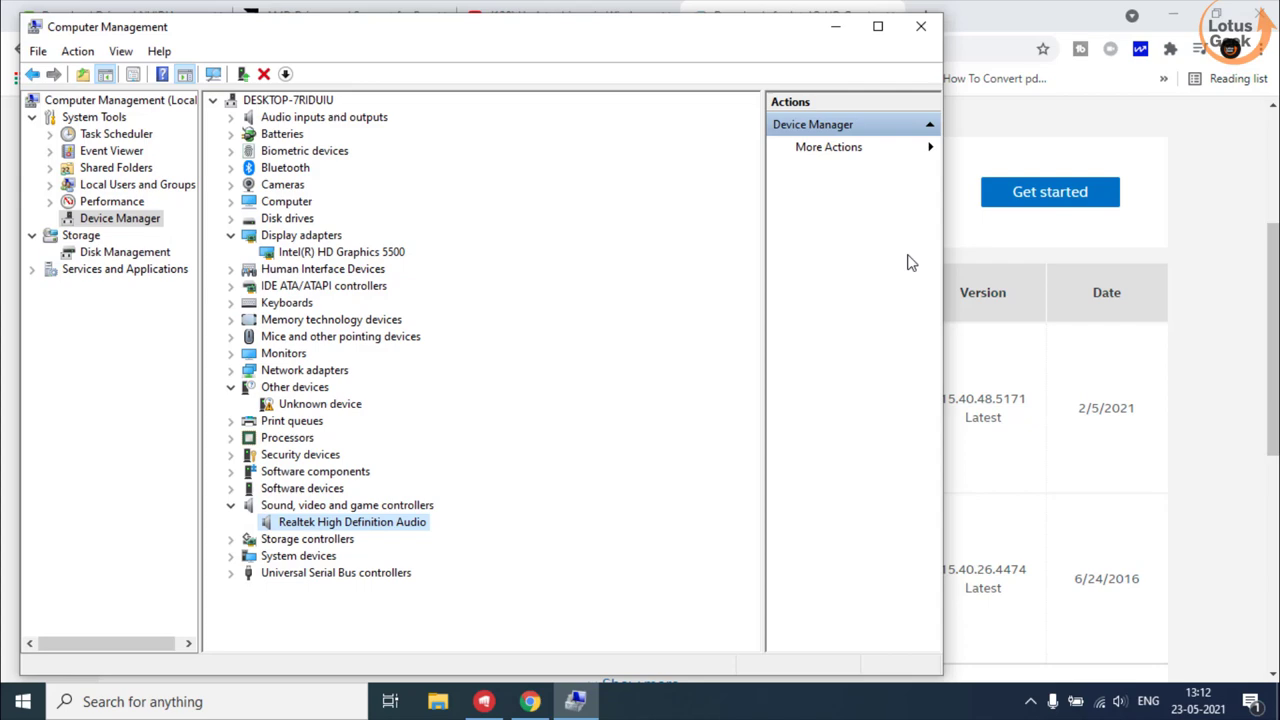
{"action": "left_click", "coordinate": [1166, 206]}
{"action": "left_click", "coordinate": [768, 52]}
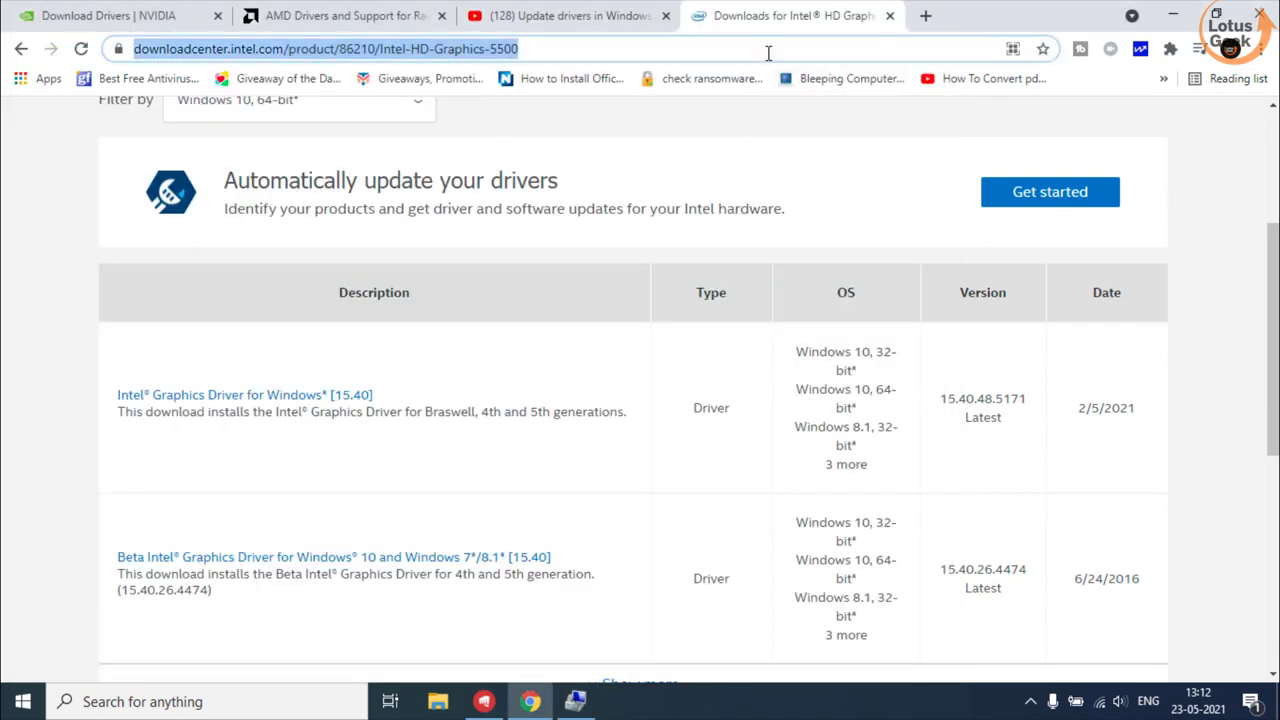
{"action": "type", "text": "realtek h"}
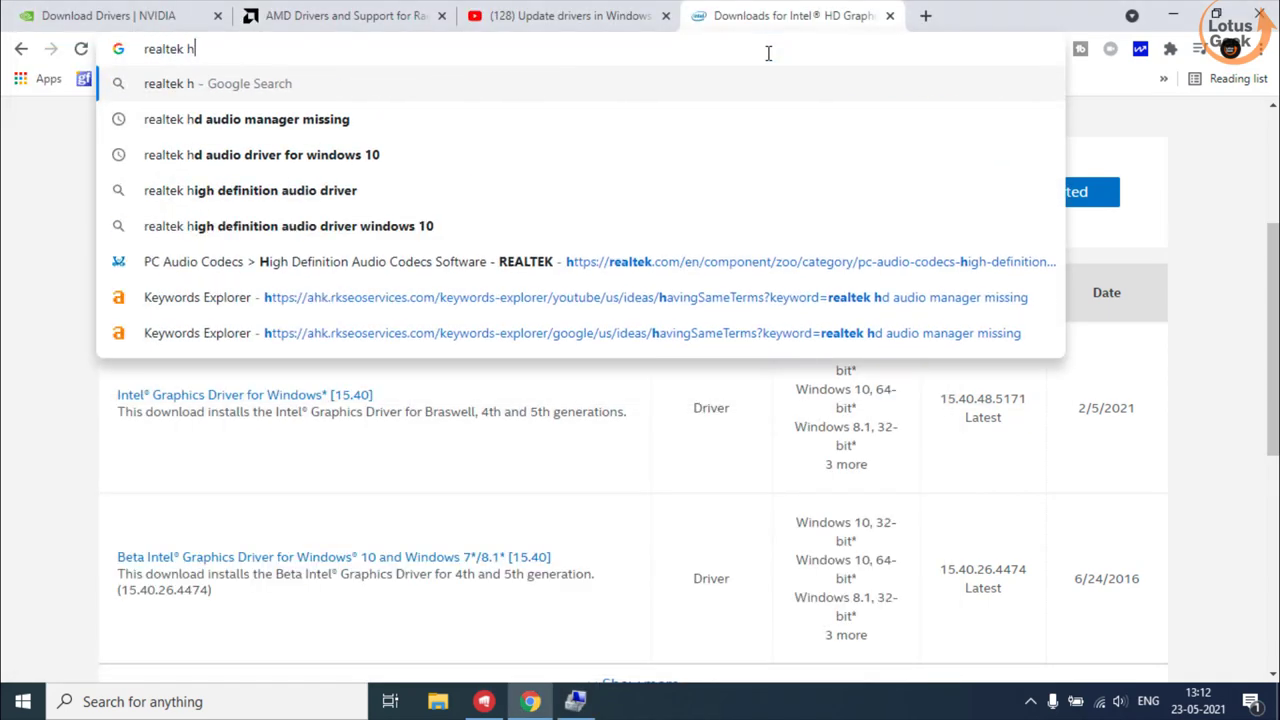
{"action": "type", "text": "igh"}
{"action": "key", "text": "Down"}
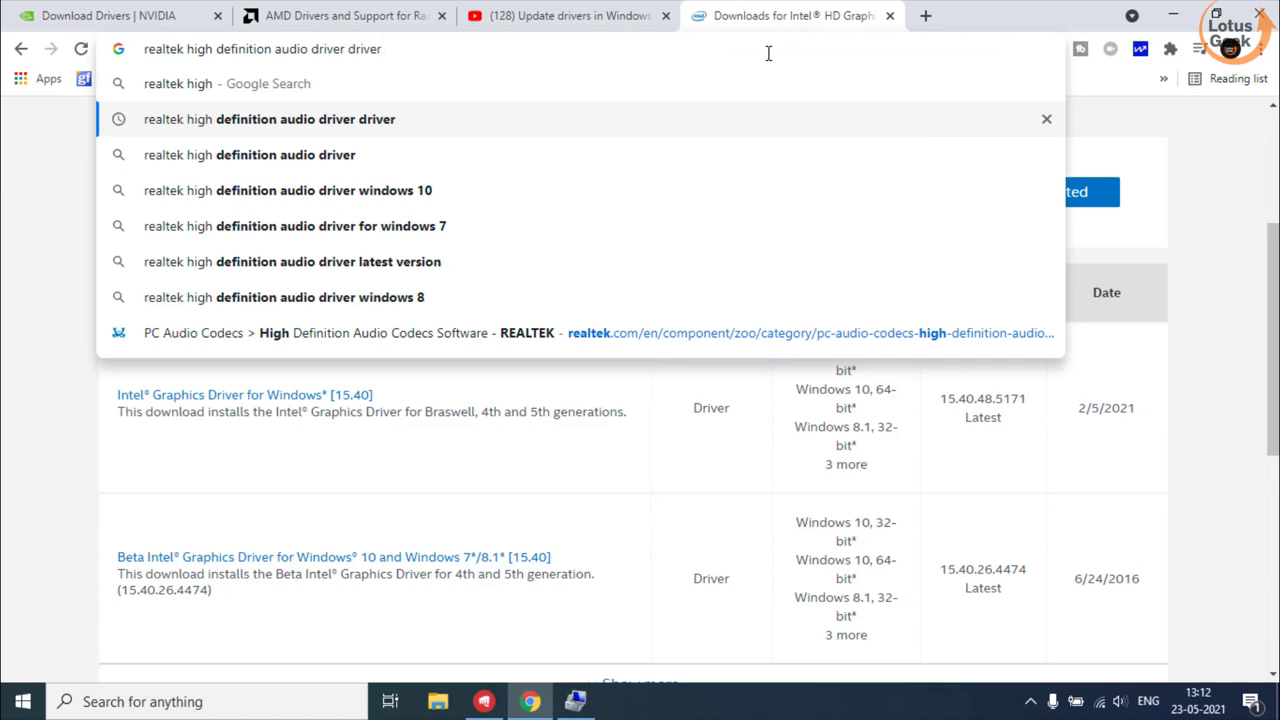
{"action": "key", "text": "Return"}
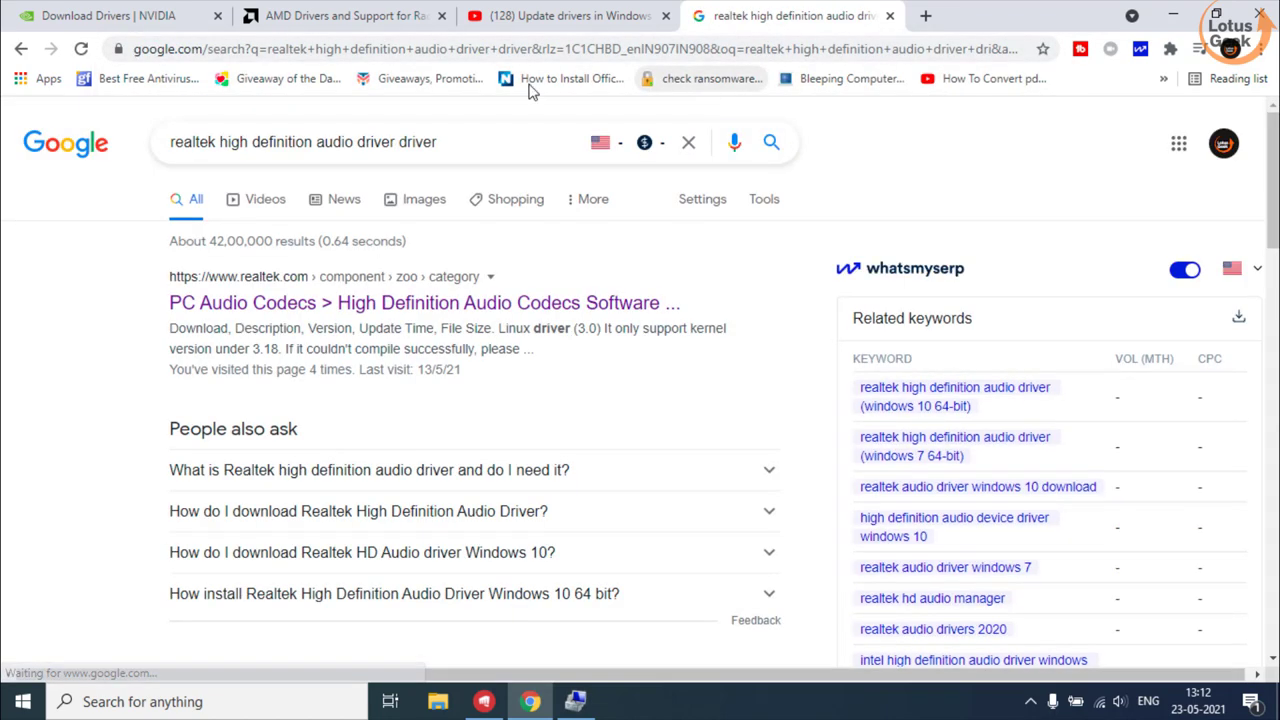
- Open Realtek's High Definition Audio Codecs Software page, highlight the 64bits Windows10 executable driver entry, and minimize Chrome
{"action": "left_click", "coordinate": [395, 310]}
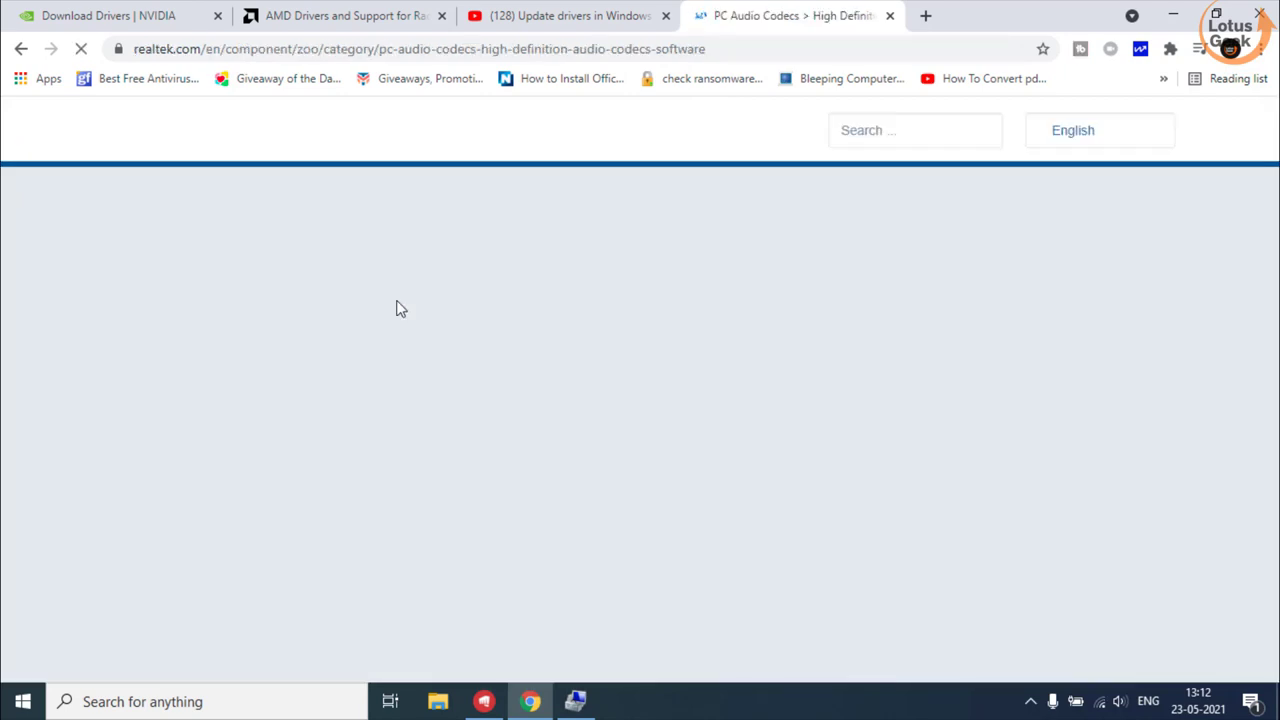
{"action": "scroll", "coordinate": [398, 305], "scroll_direction": "down", "scroll_amount": 3}
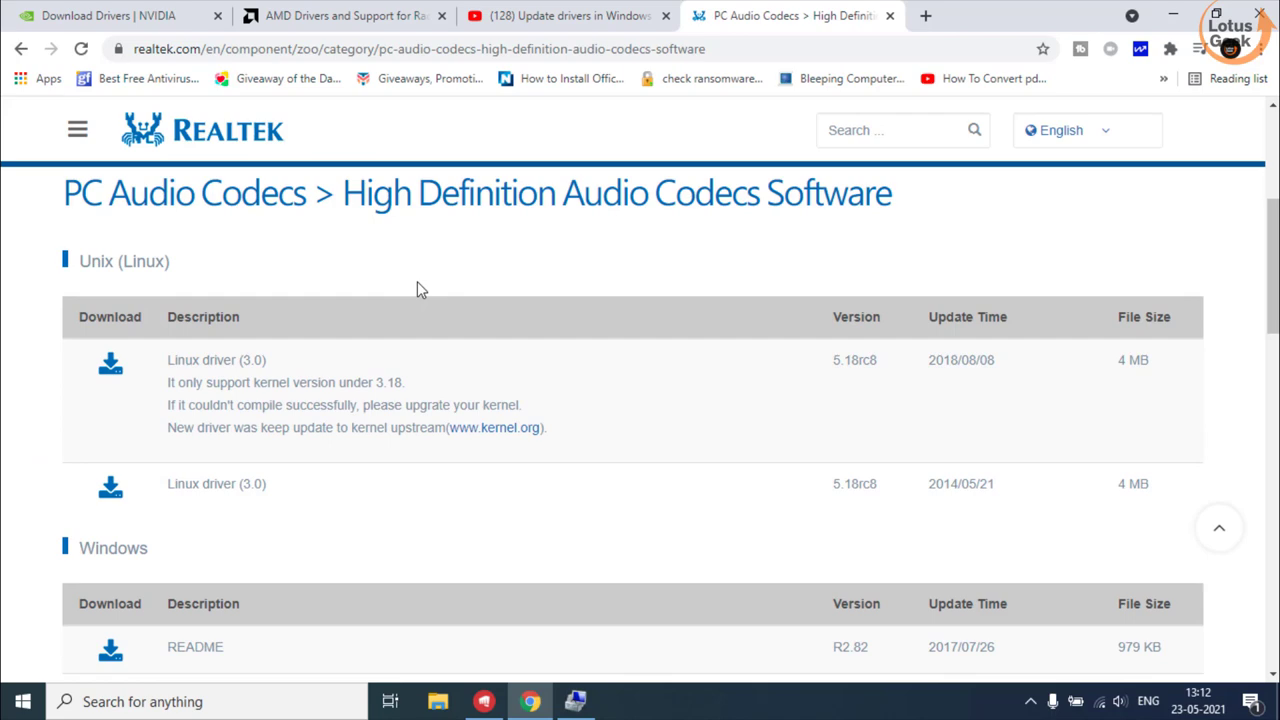
{"action": "scroll", "coordinate": [417, 289], "scroll_direction": "down", "scroll_amount": 3}
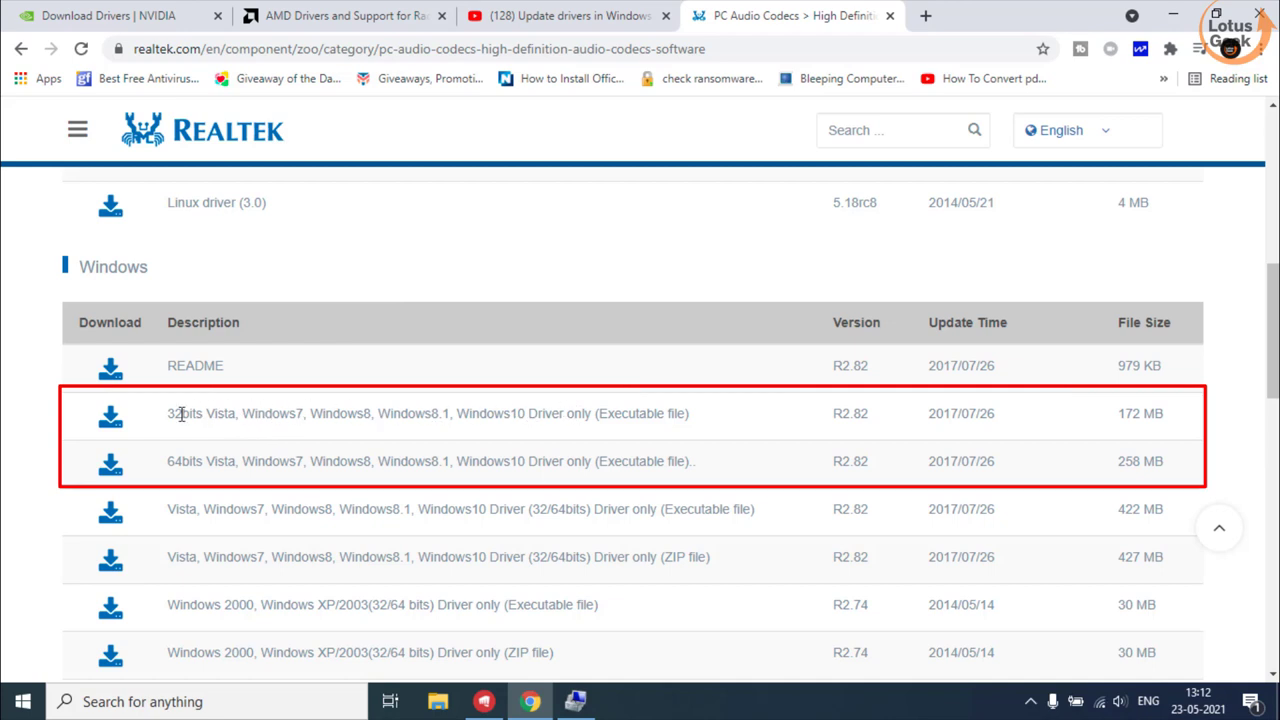
{"action": "left_click_drag", "start_coordinate": [160, 465], "coordinate": [700, 475]}
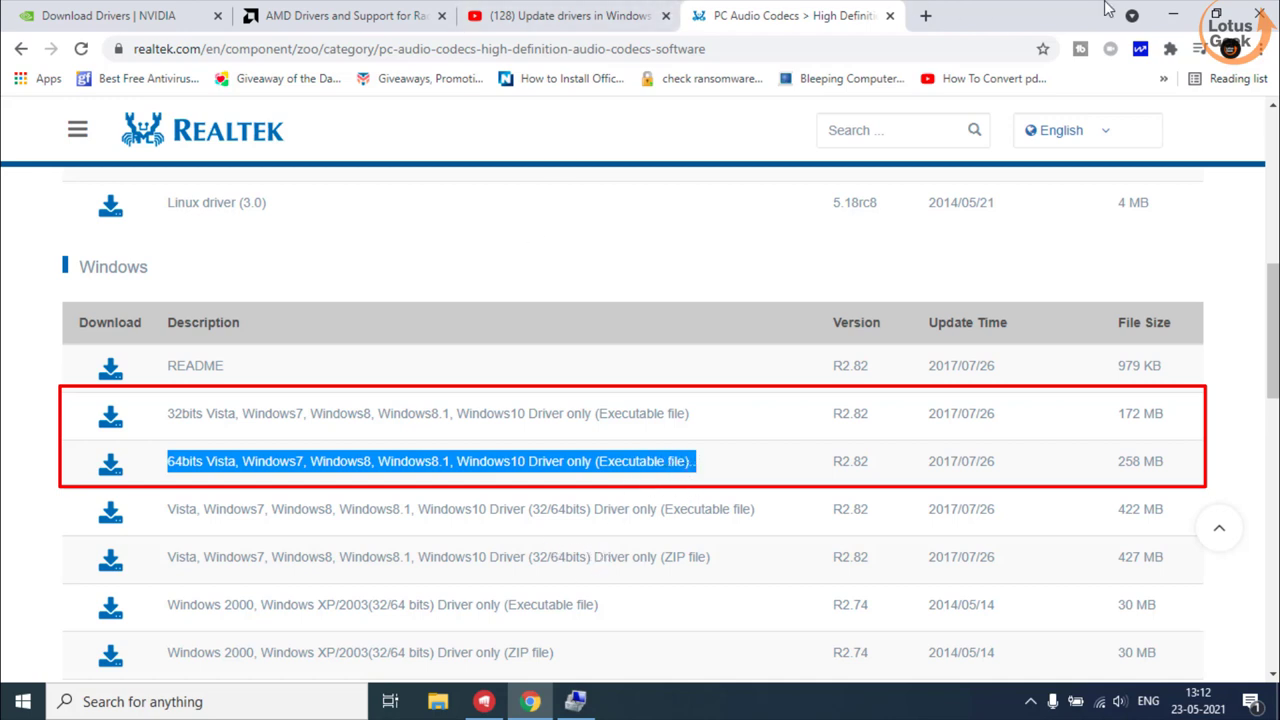
{"action": "left_click", "coordinate": [1173, 14]}
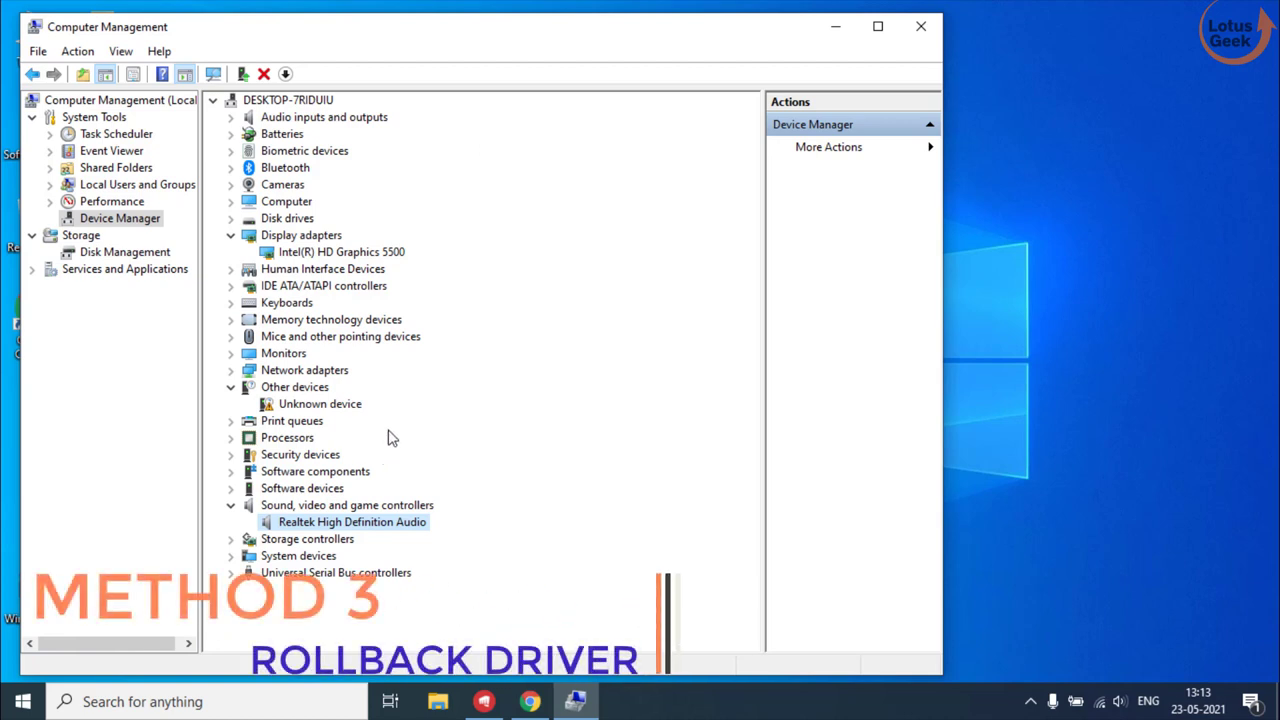
- Check the driver properties of Realtek High Definition Audio for the Roll Back Driver option, and close them without changes
{"action": "right_click", "coordinate": [414, 526]}
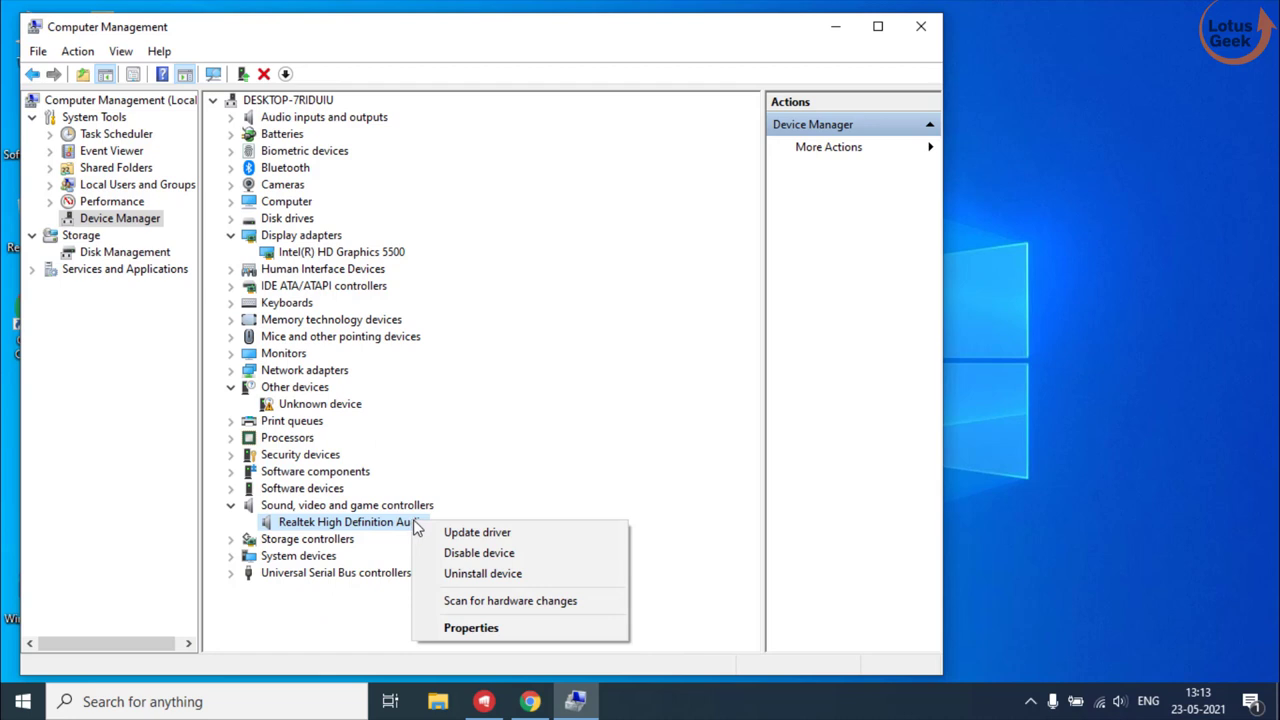
{"action": "left_click", "coordinate": [462, 628]}
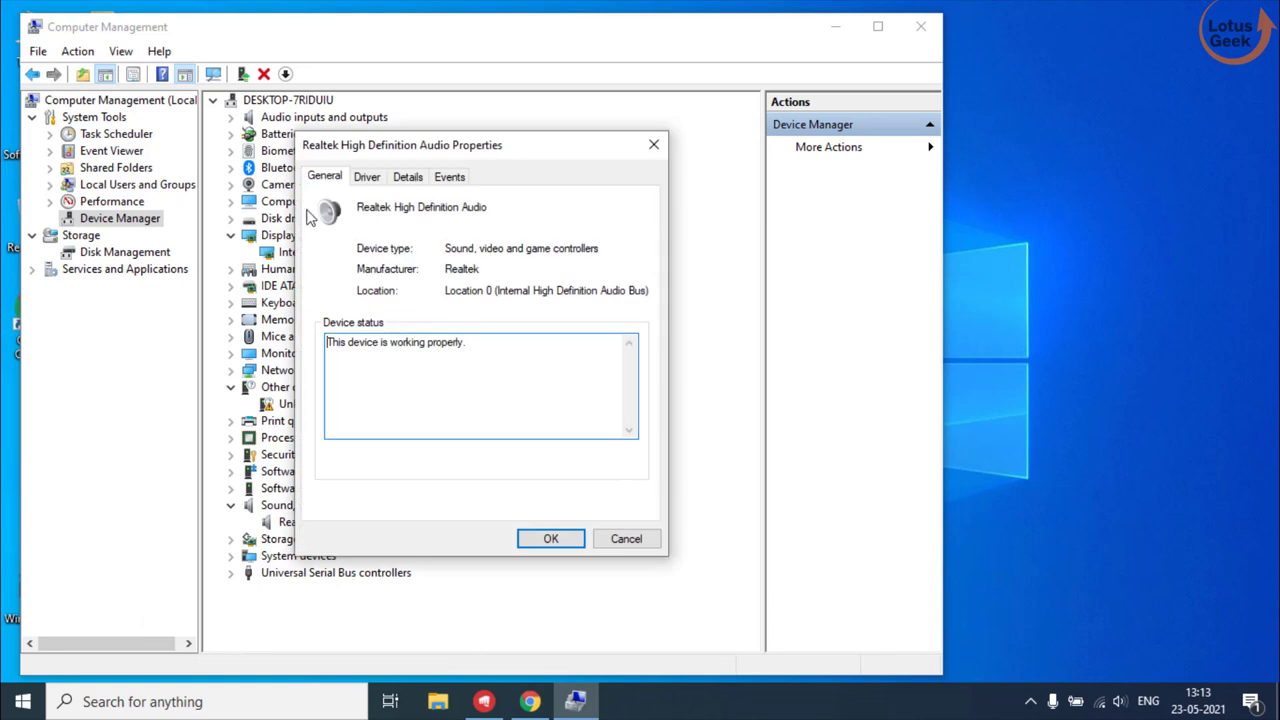
{"action": "left_click", "coordinate": [372, 182]}
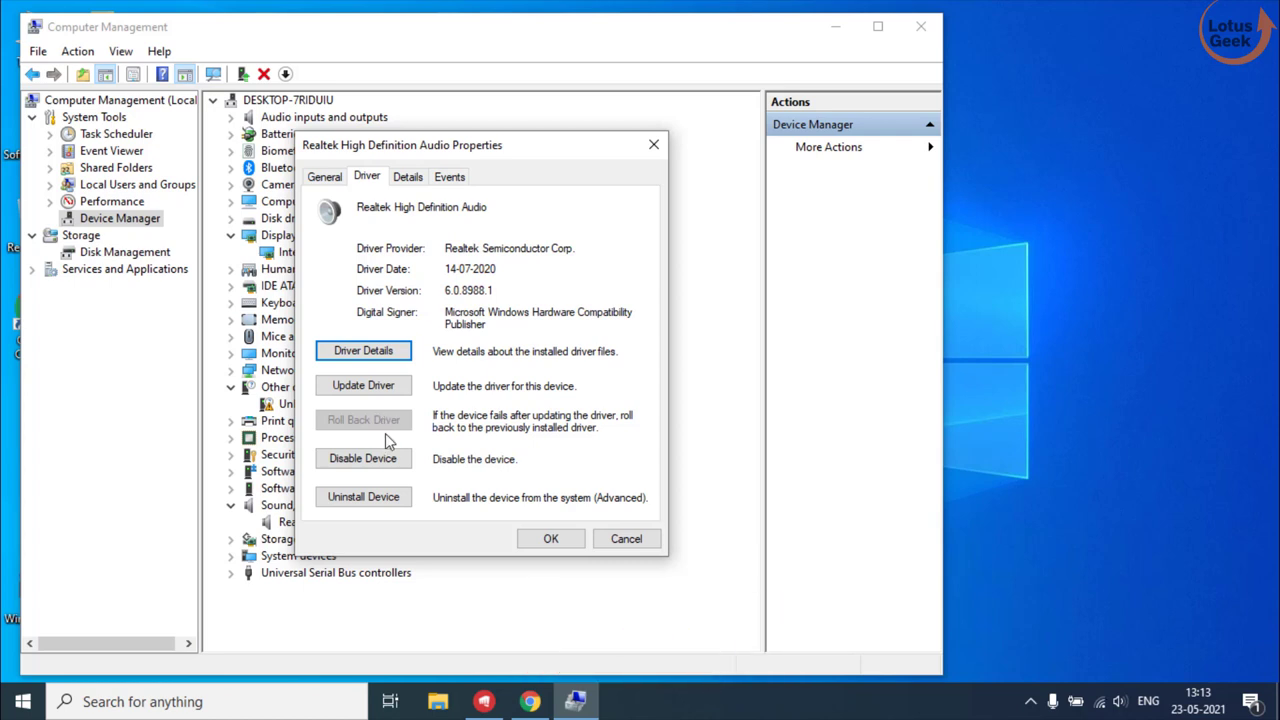
{"action": "left_click", "coordinate": [627, 539]}
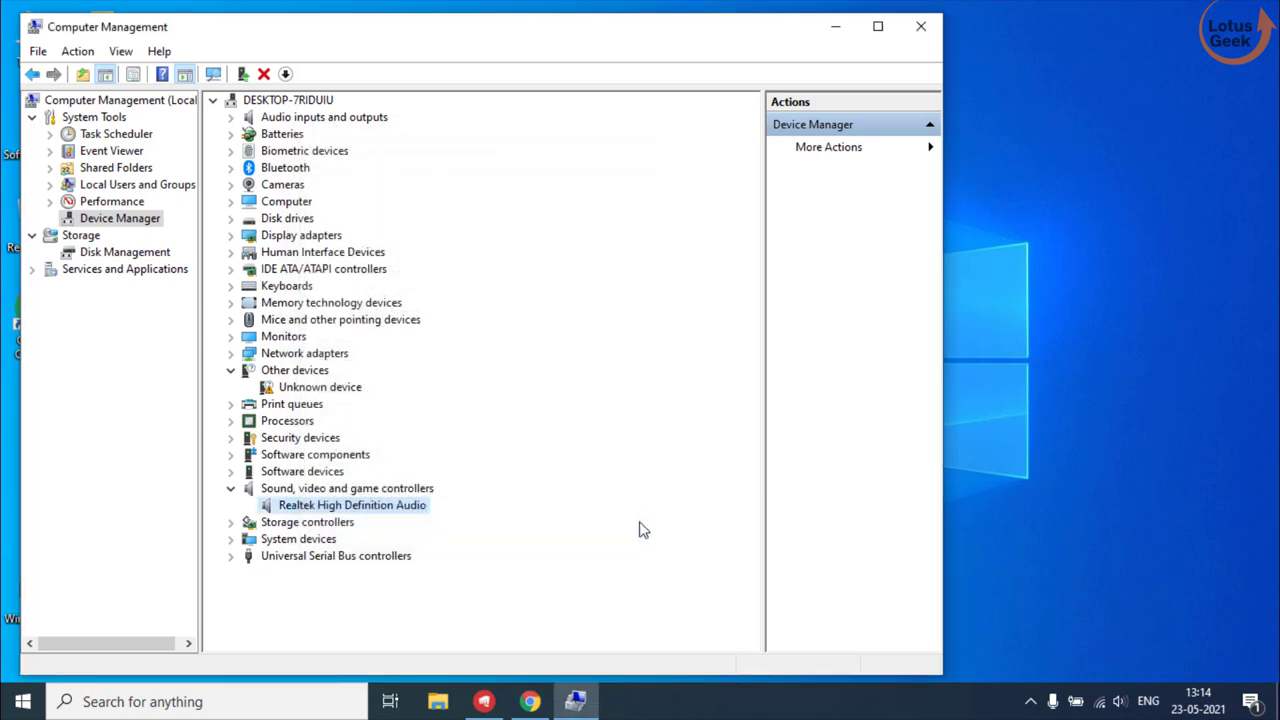
- Check the Integrated Camera's driver properties for the Roll Back Driver option, cancel without changes, and close Computer Management
{"action": "left_click", "coordinate": [231, 188]}
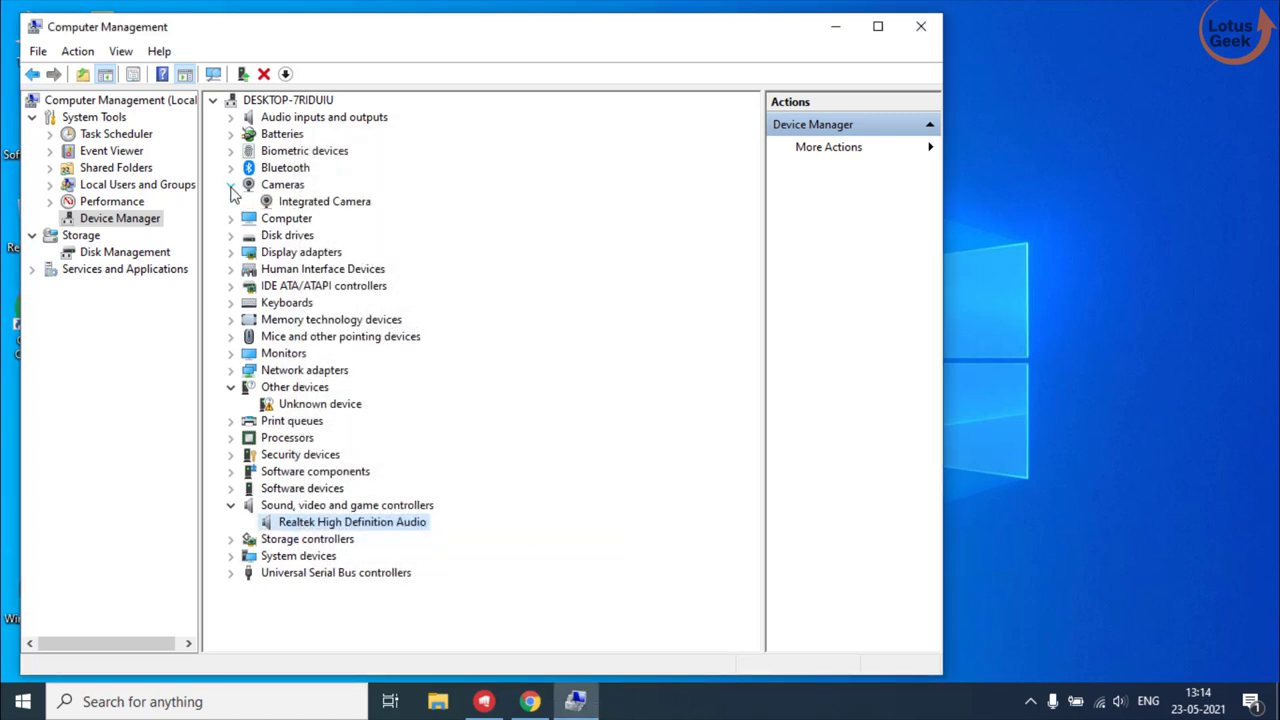
{"action": "right_click", "coordinate": [341, 203]}
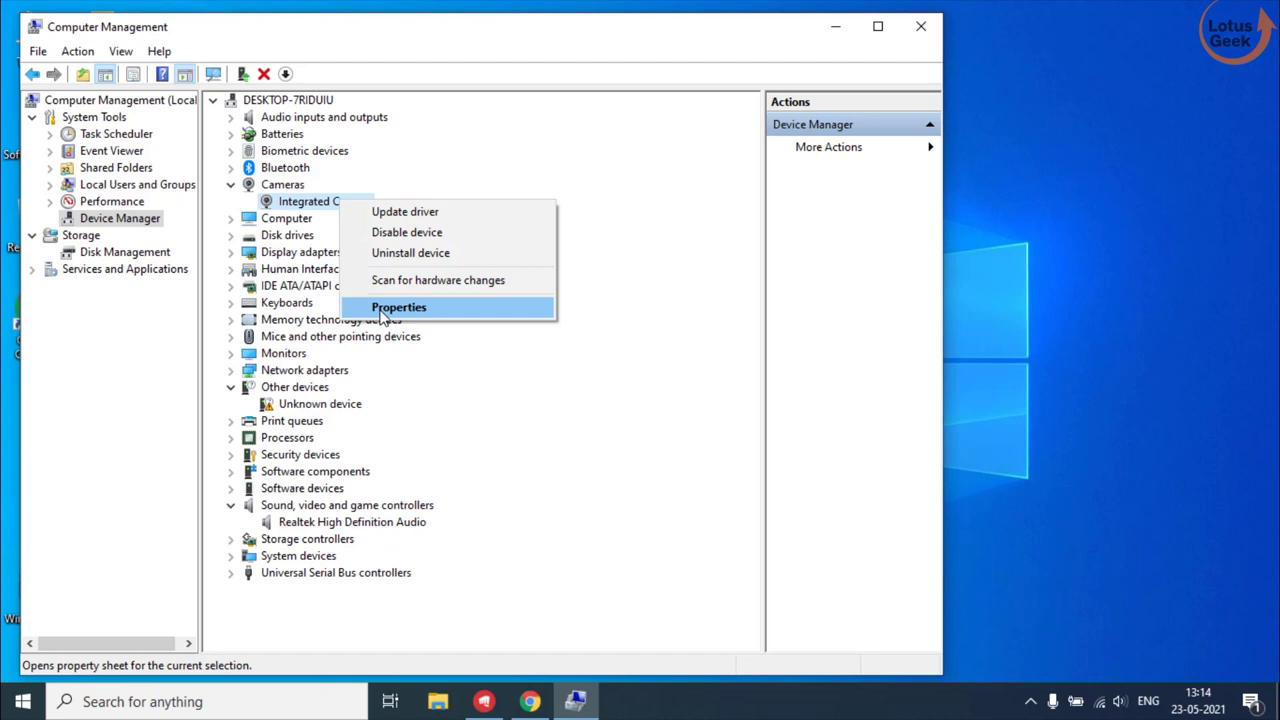
{"action": "left_click", "coordinate": [385, 309]}
{"action": "left_click", "coordinate": [368, 178]}
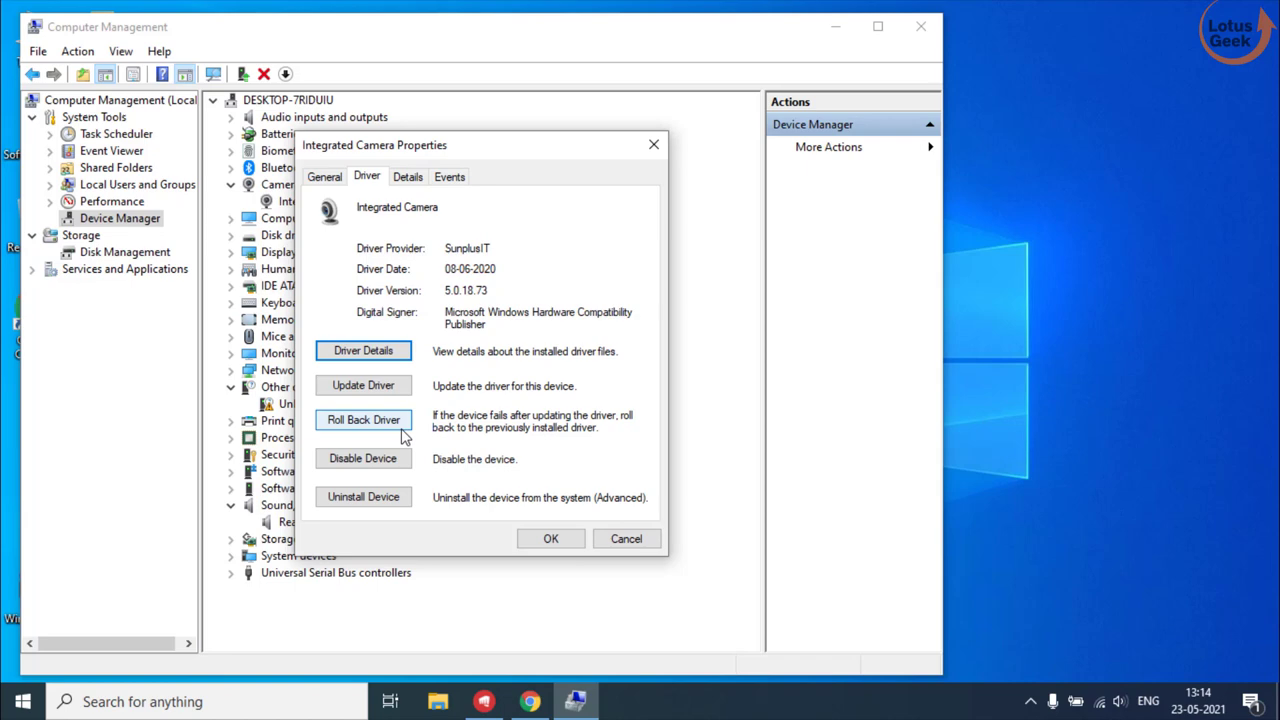
{"action": "left_click", "coordinate": [621, 540]}
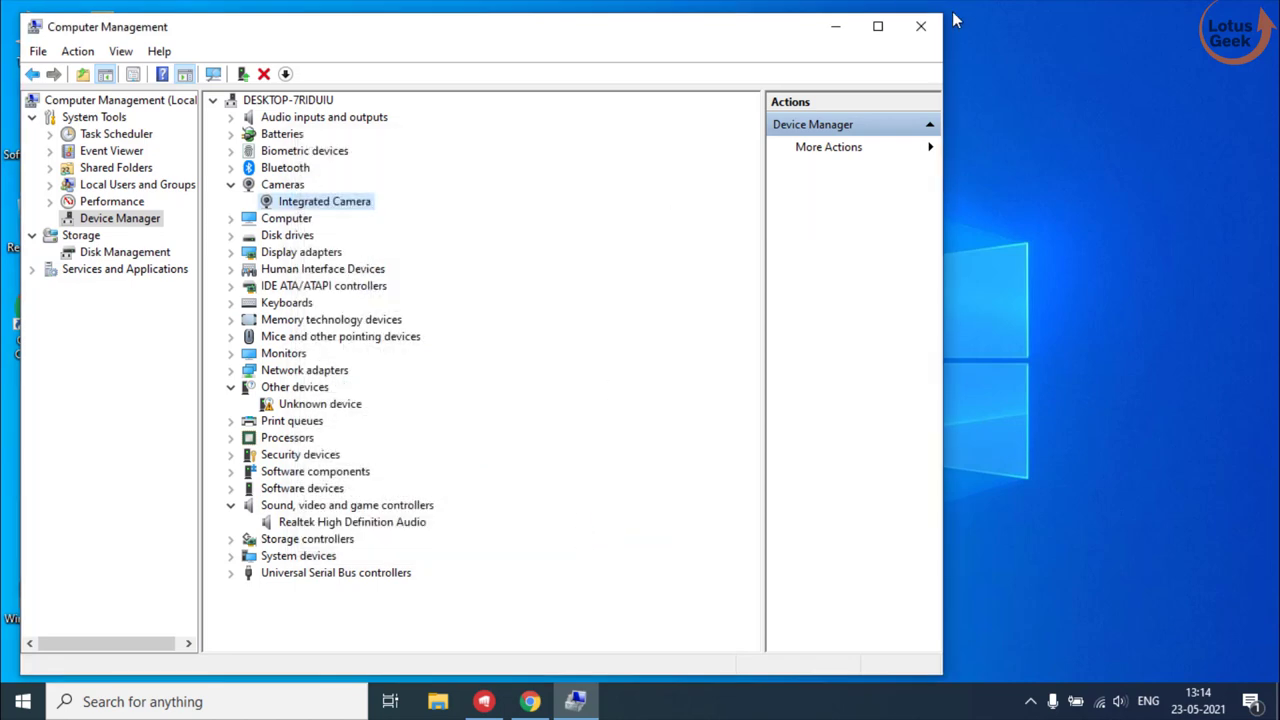
{"action": "left_click", "coordinate": [920, 26]}
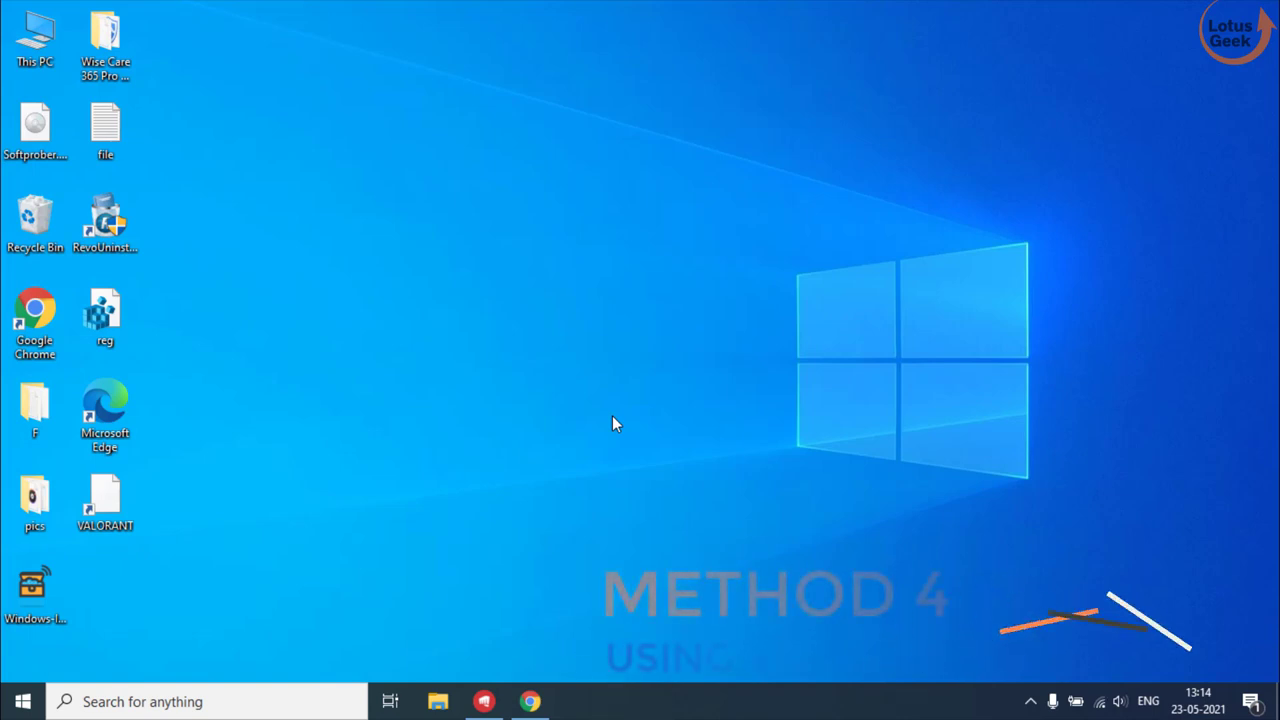
- Find Command Prompt by searching for "cmd" and launch it as administrator, allowing it to make changes
{"action": "left_click", "coordinate": [36, 706]}
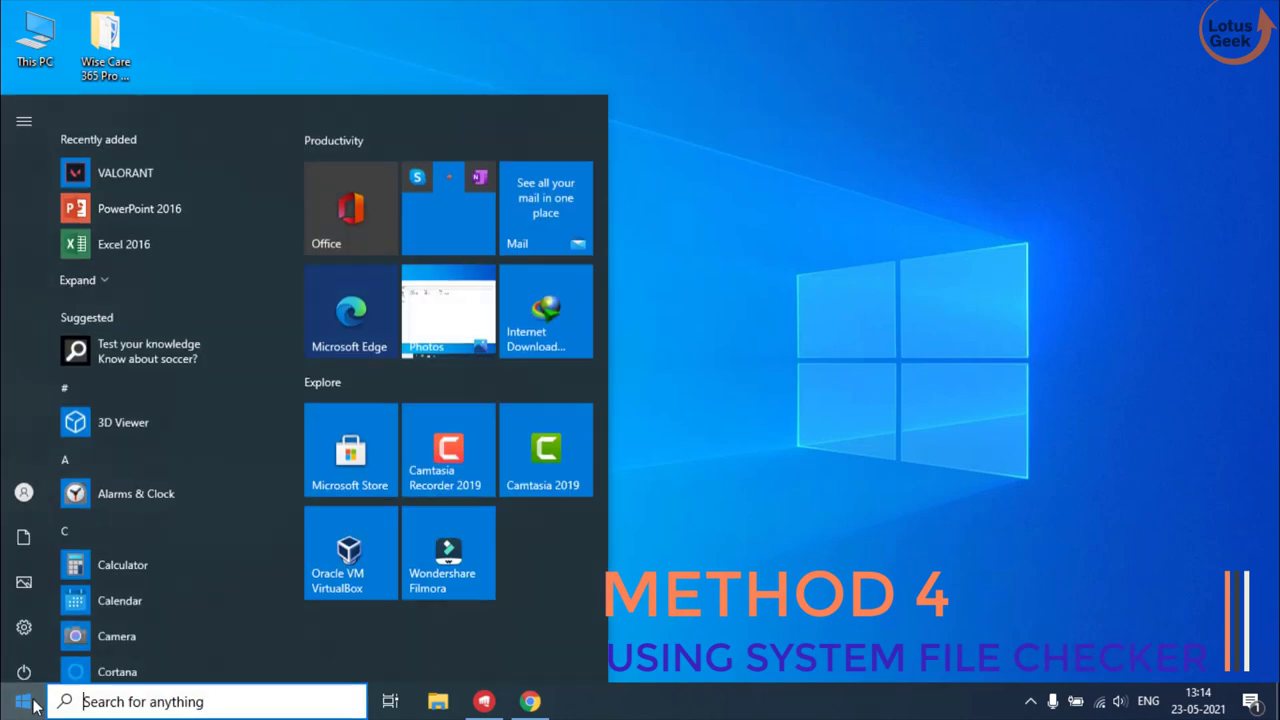
{"action": "type", "text": "cmd"}
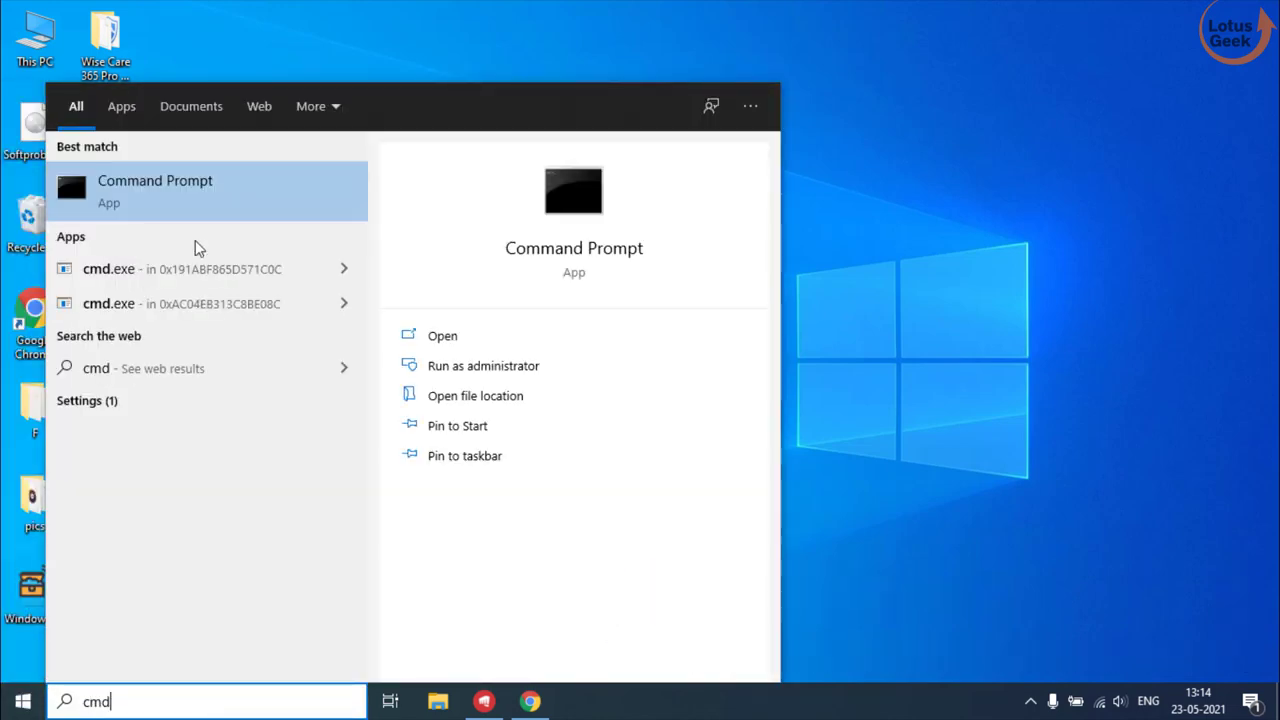
{"action": "left_click", "coordinate": [520, 367]}
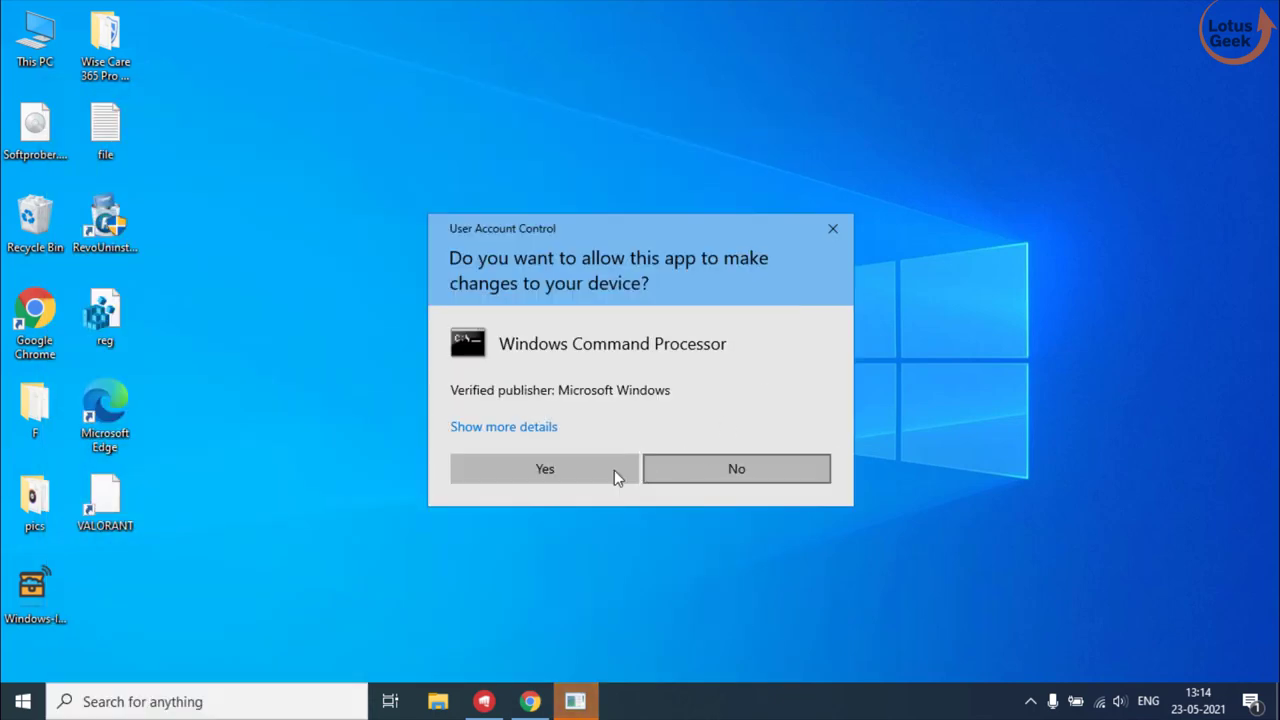
{"action": "left_click", "coordinate": [614, 472]}
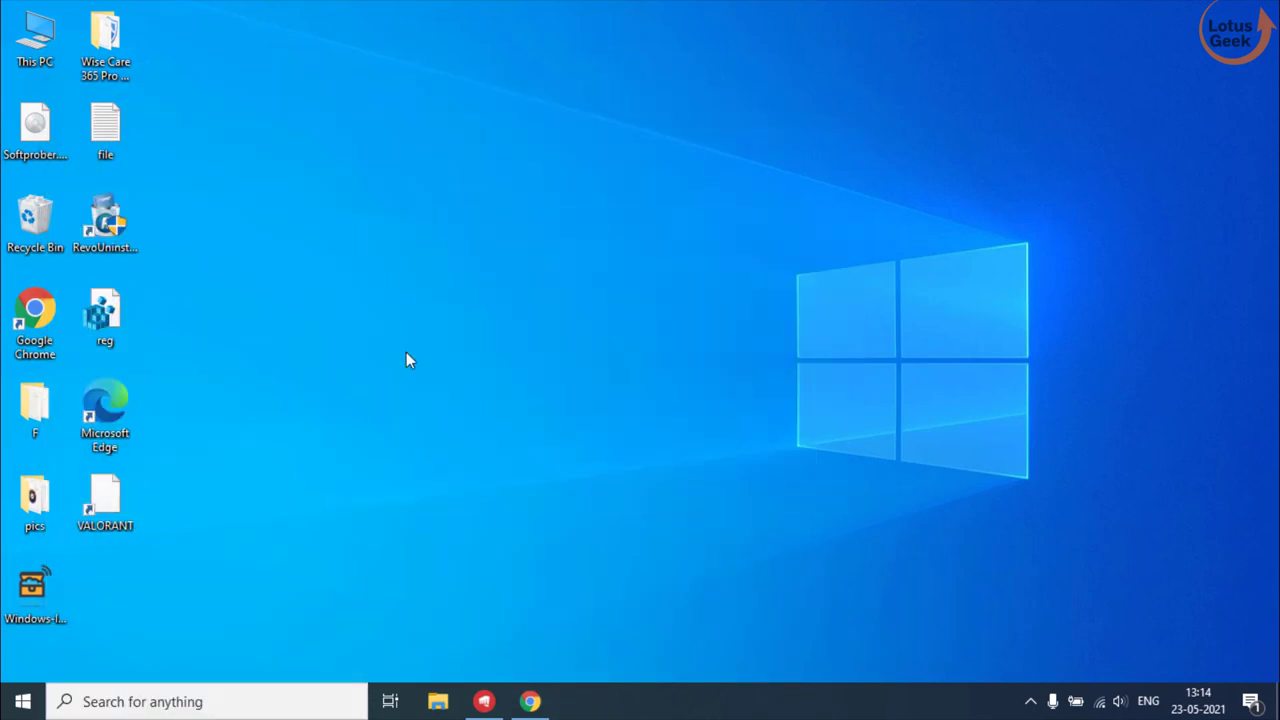
- Run the system file check with the command sfc /scannow and minimize the Command Prompt window
{"action": "type", "text": "sfc"}
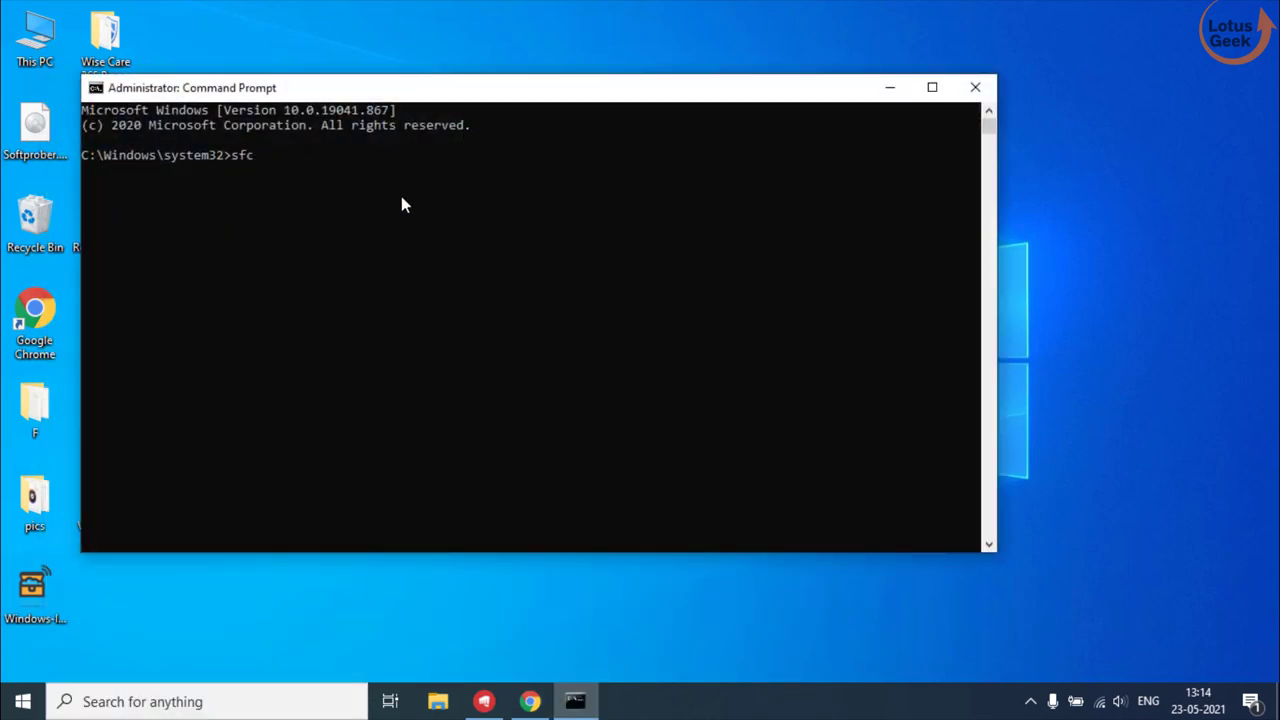
{"action": "type", "text": " /scannow"}
{"action": "key", "text": "Return"}
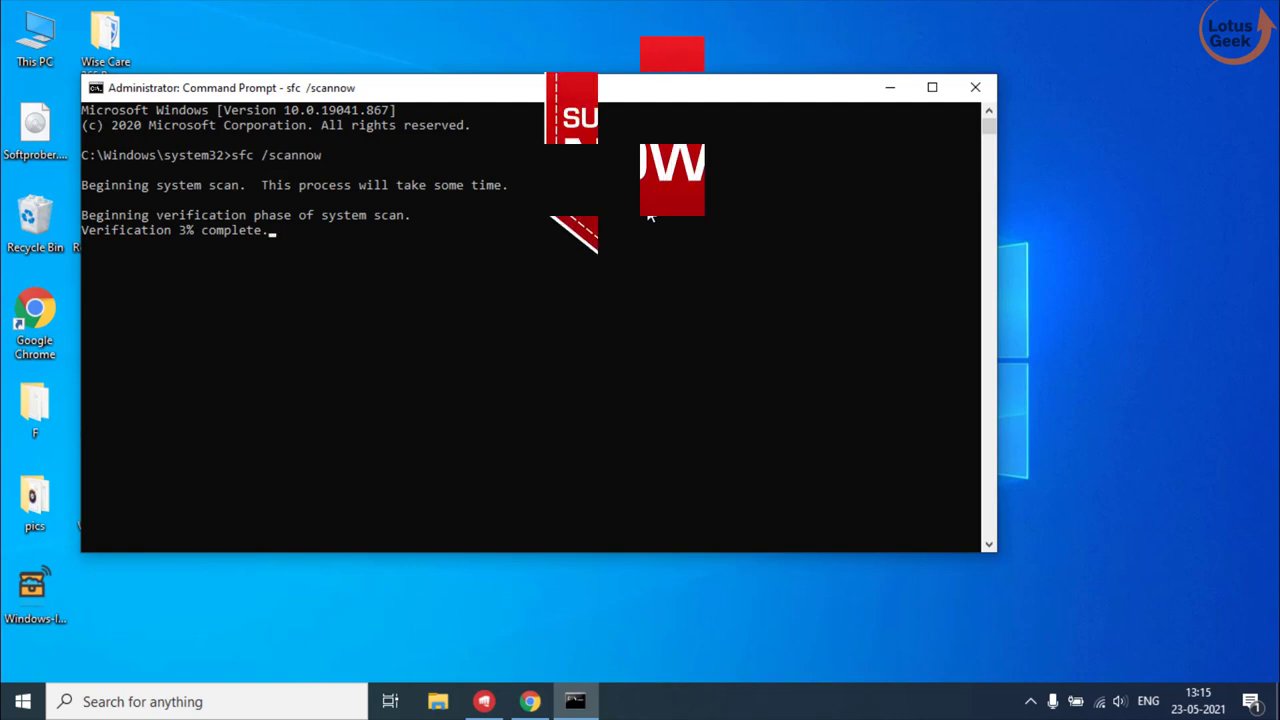
{"action": "left_click", "coordinate": [890, 90]}
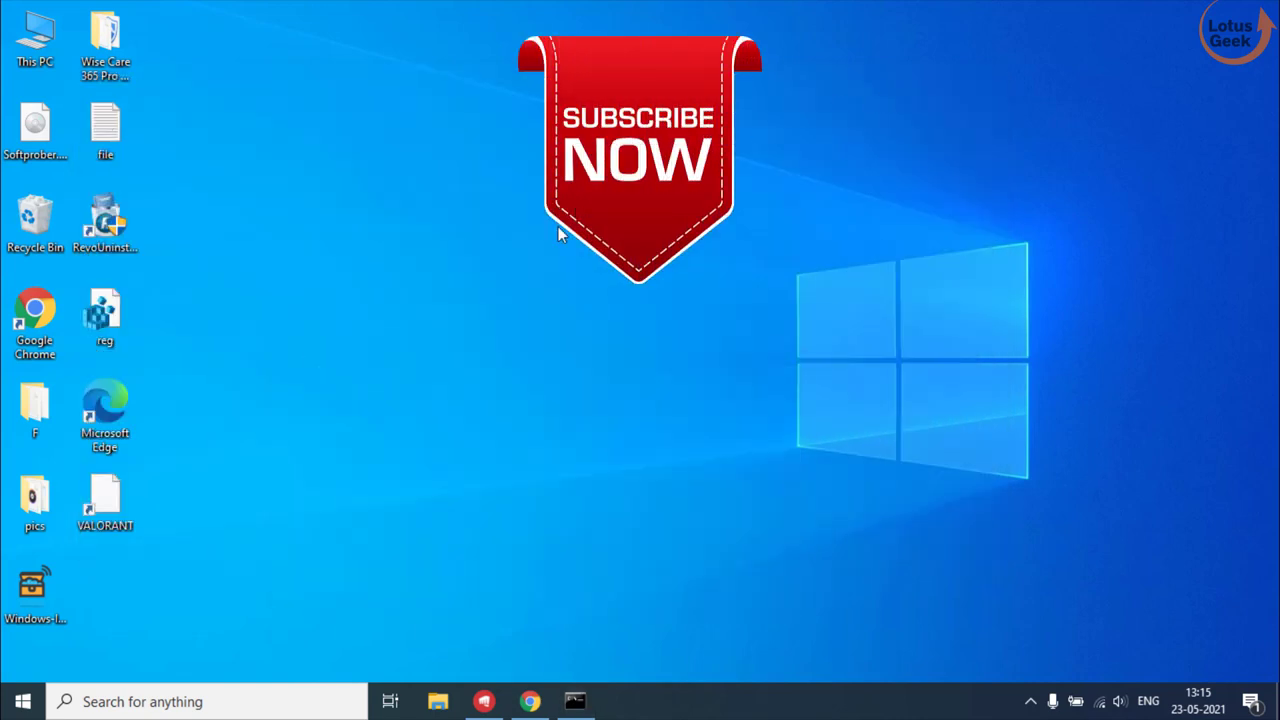